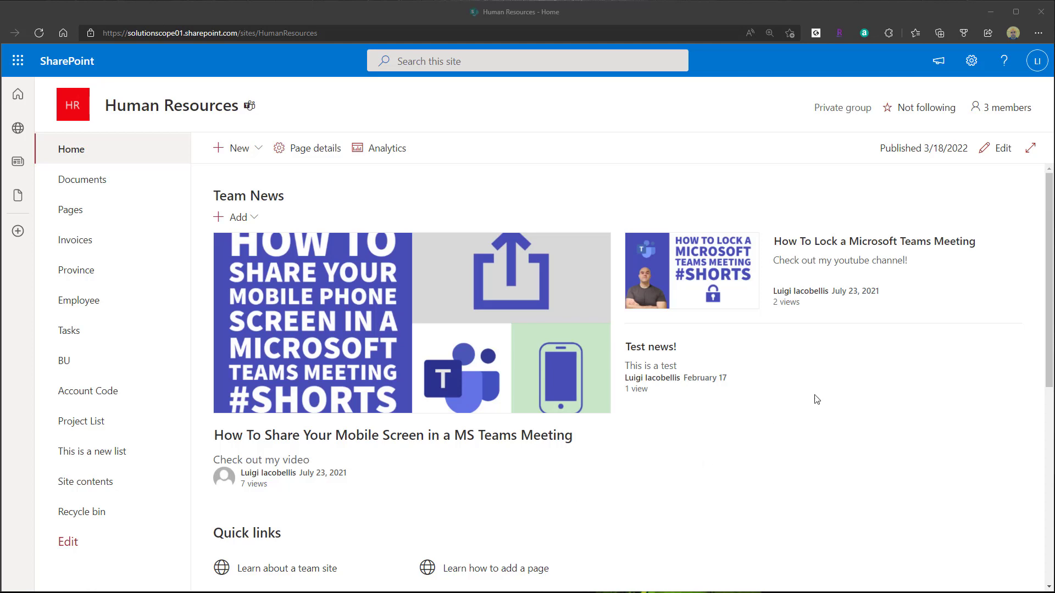
# Put the Human Resources home page into edit mode and open the web part picker below Team News.
pyautogui.click(1003, 154)
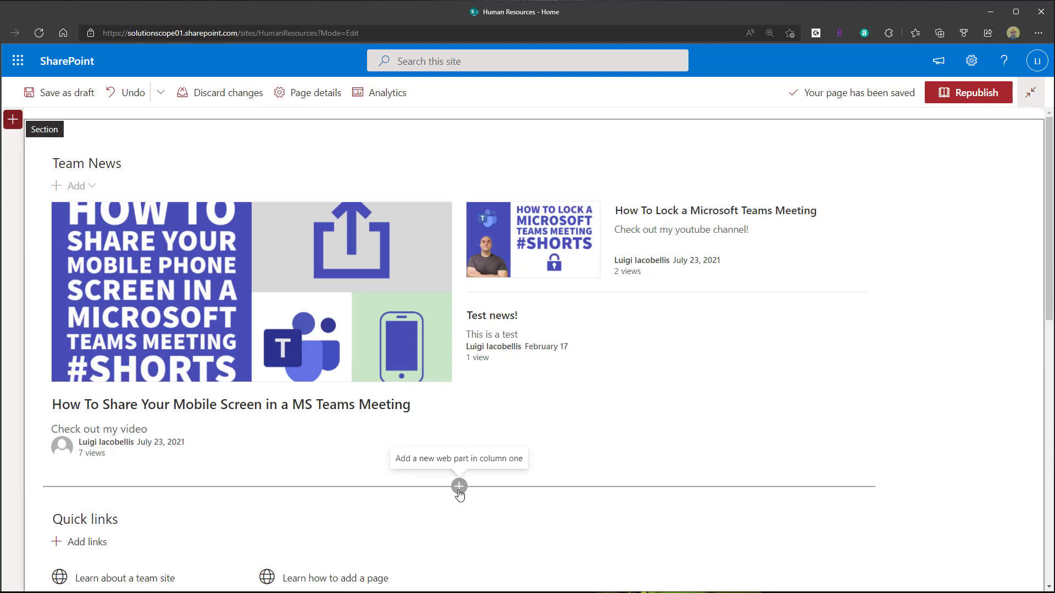
pyautogui.click(459, 488)
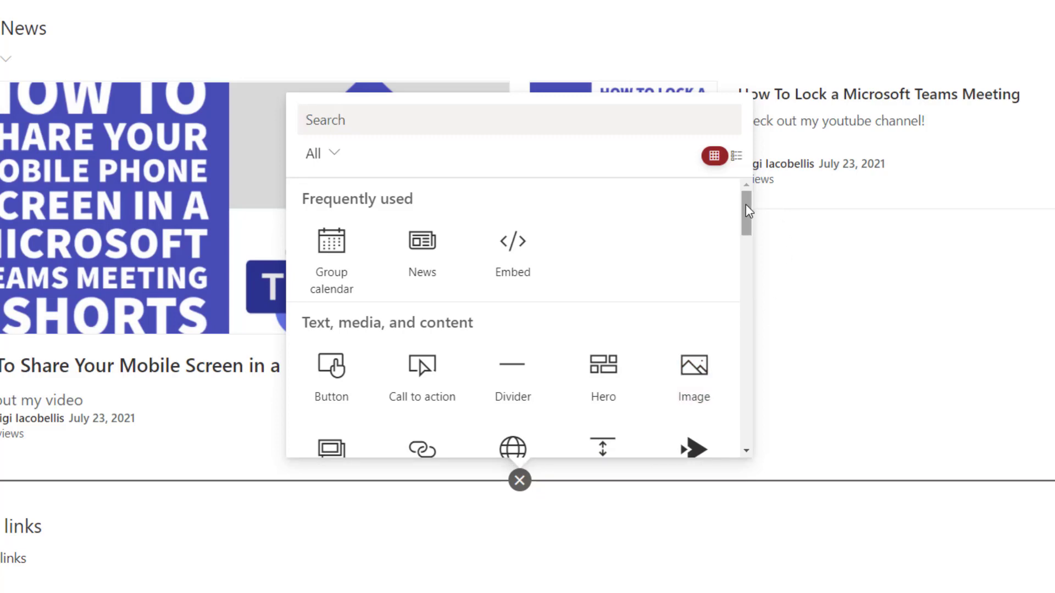
# Search the web part picker for 'Discussion', then replace that search with 'Document'.
pyautogui.moveTo(746, 203)
pyautogui.mouseDown()
pyautogui.moveTo(738, 435)
pyautogui.moveTo(747, 204)
pyautogui.mouseUp()
pyautogui.write('Discussi')
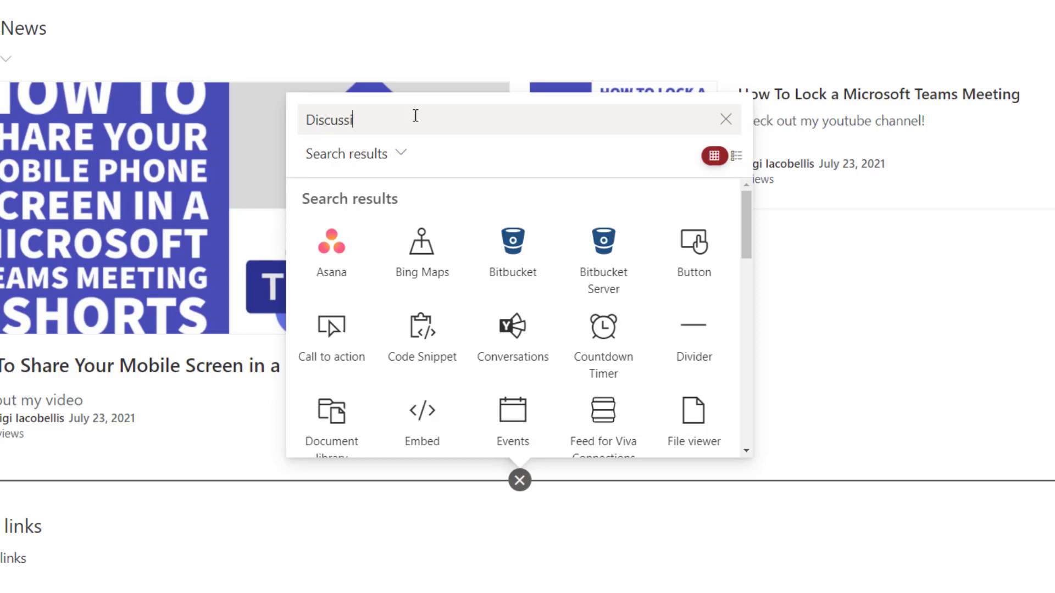
pyautogui.write('on')
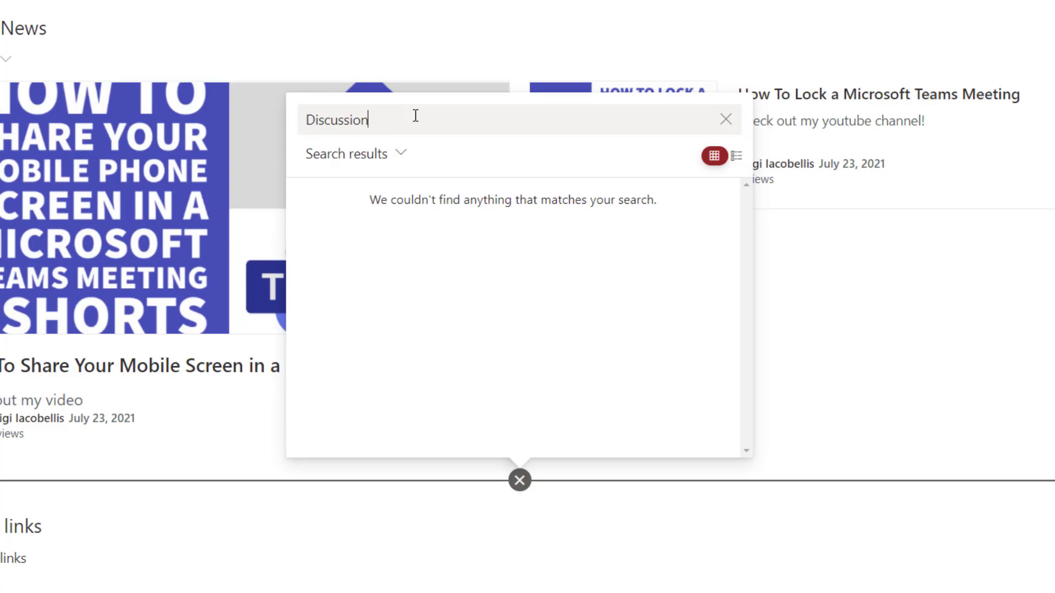
pyautogui.hotkey('ctrl', 'a')
pyautogui.press('BackSpace')
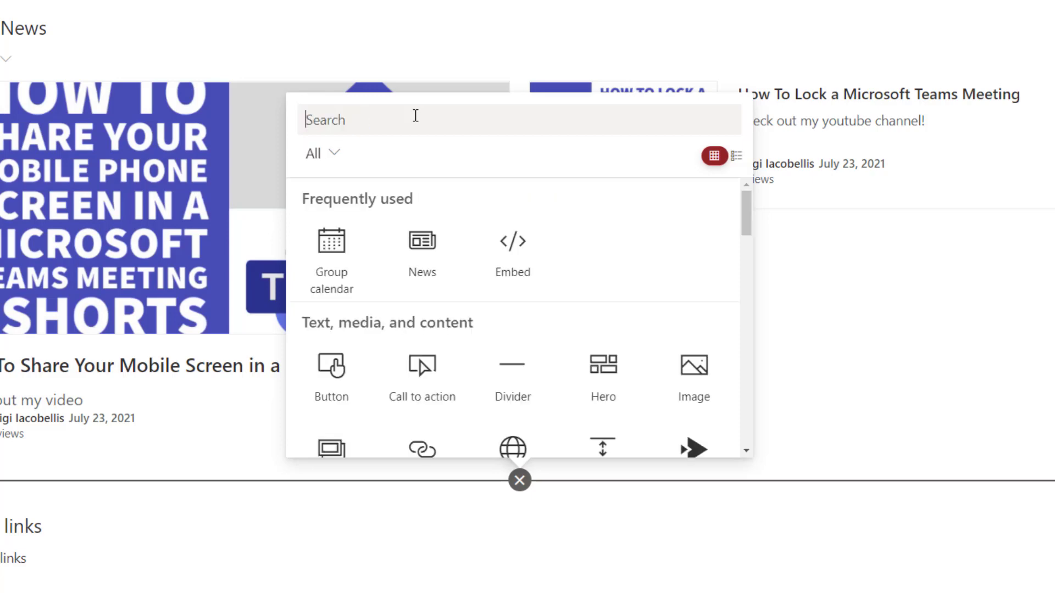
pyautogui.write('Document')
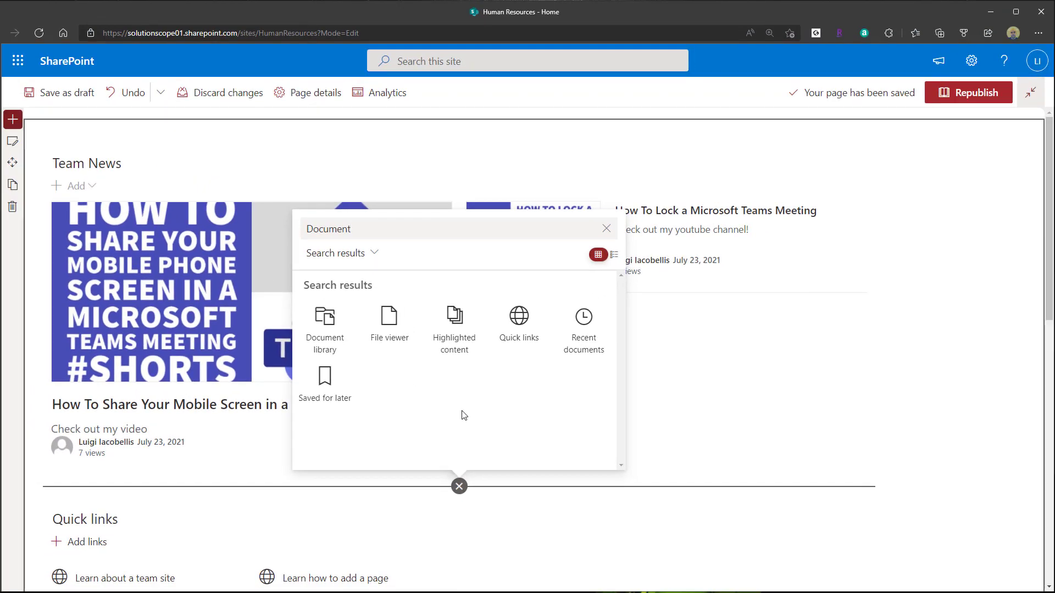
# Clear the Document search and discard the page changes, reverting to the published version.
pyautogui.click(606, 228)
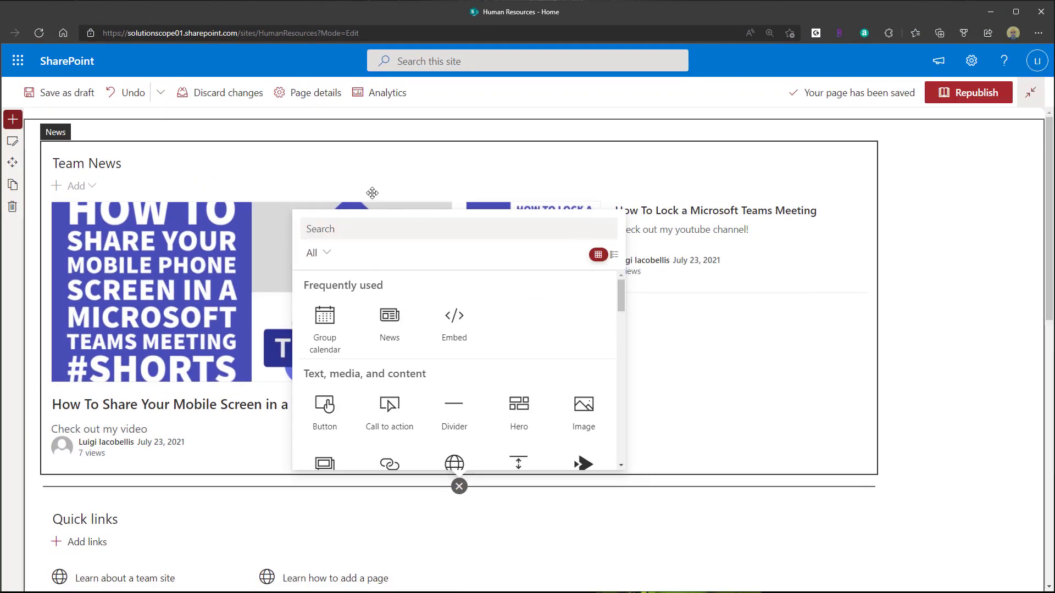
pyautogui.click(222, 95)
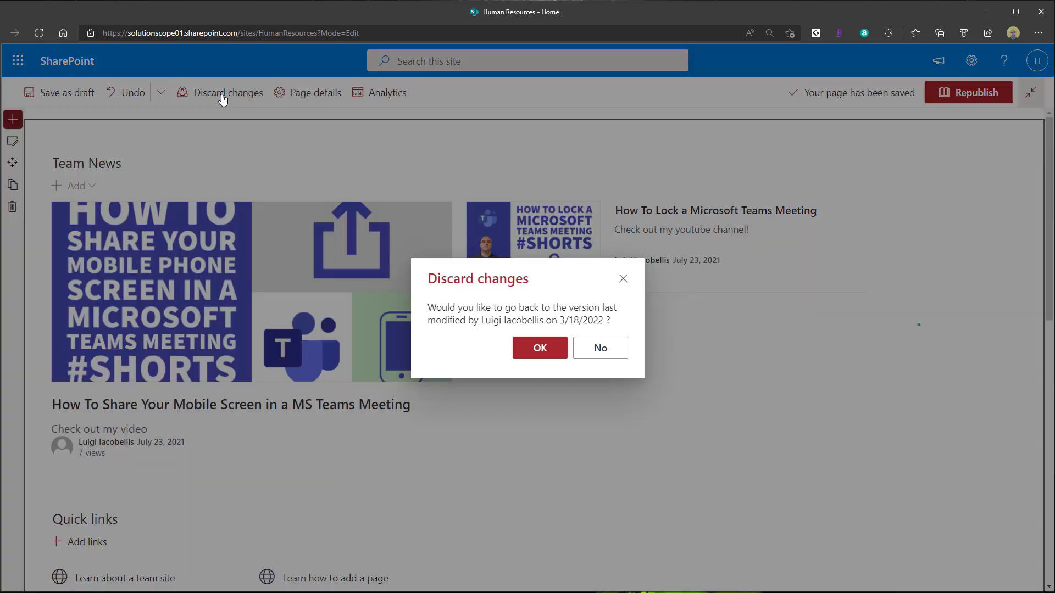
pyautogui.click(539, 349)
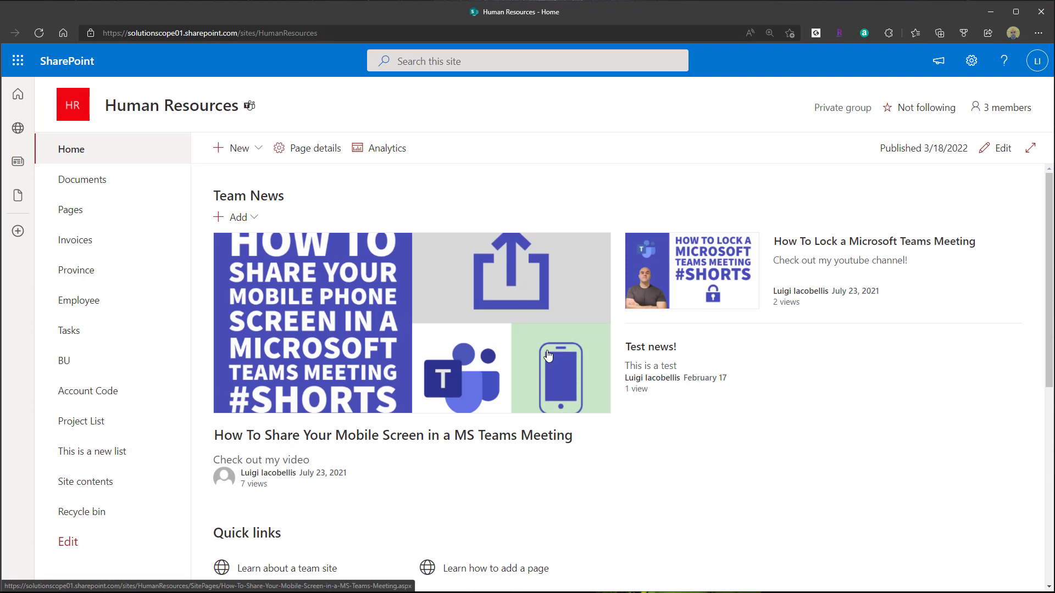
# Open Site contents in a new browser tab and switch to it.
pyautogui.rightClick(88, 487)
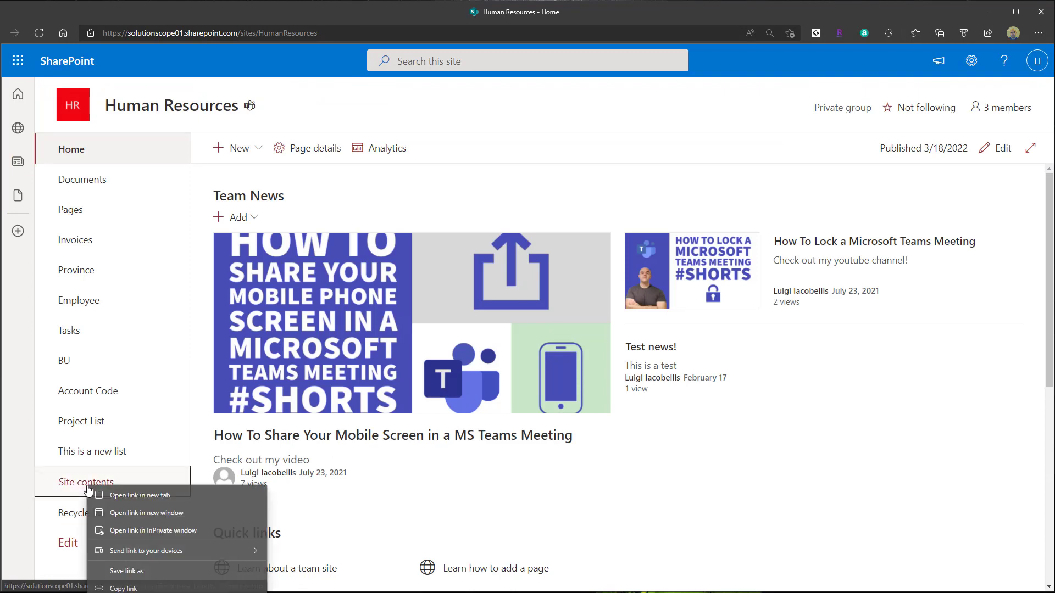
pyautogui.click(131, 495)
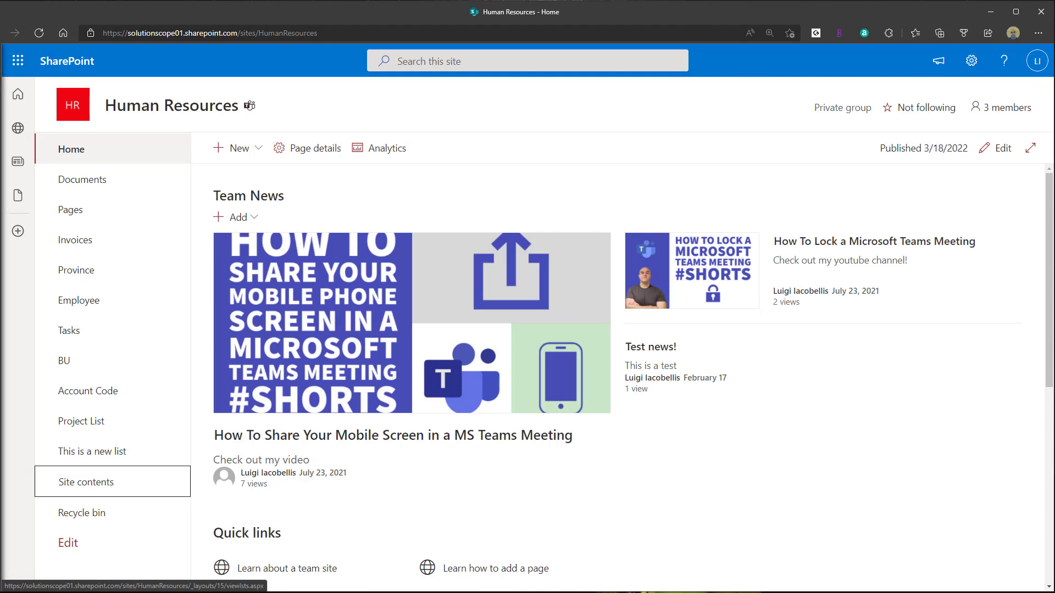
pyautogui.moveTo(5, 494)
pyautogui.click(50, 96)
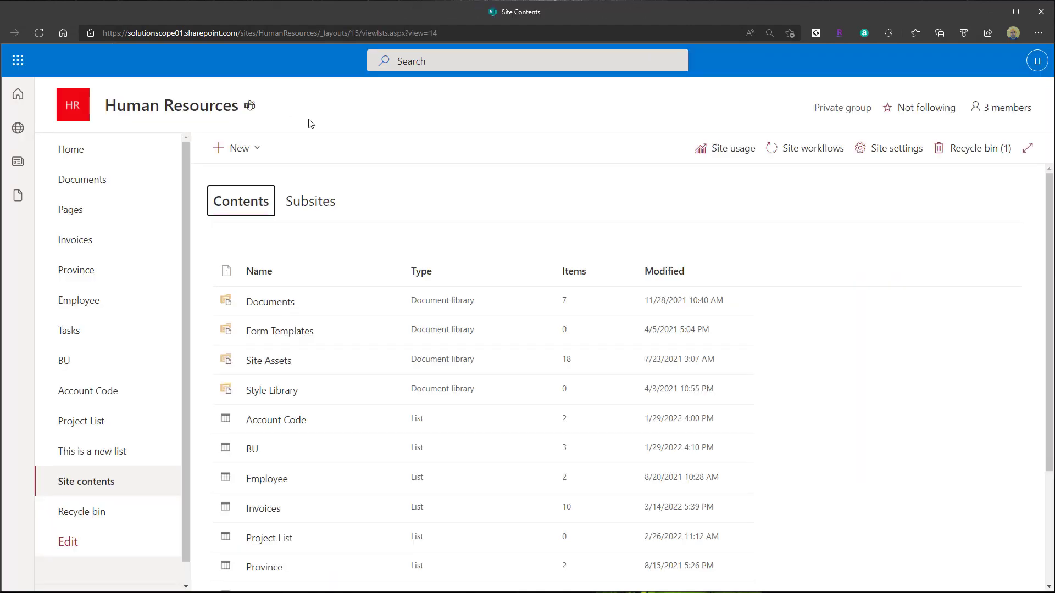
# Open the Training Discussions board and select its full web address.
pyautogui.scroll(-3, 494, 365)
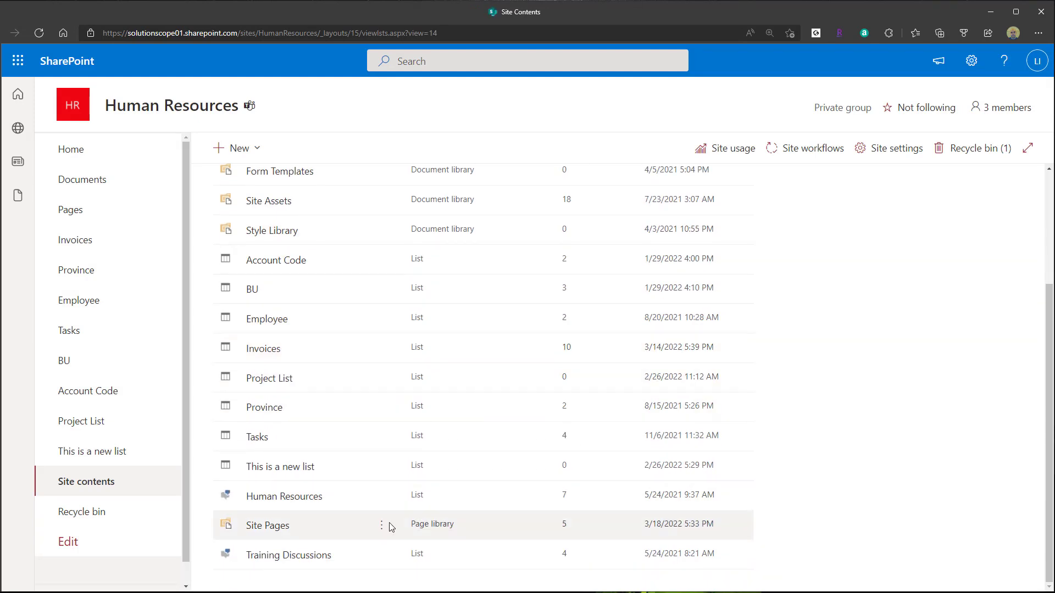
pyautogui.click(287, 556)
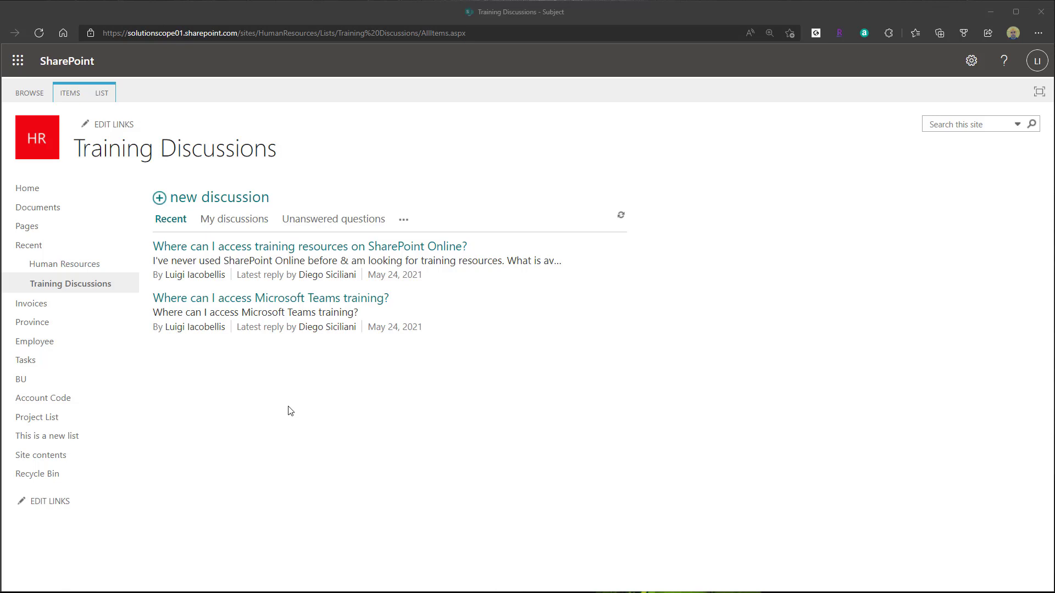
pyautogui.click(472, 32)
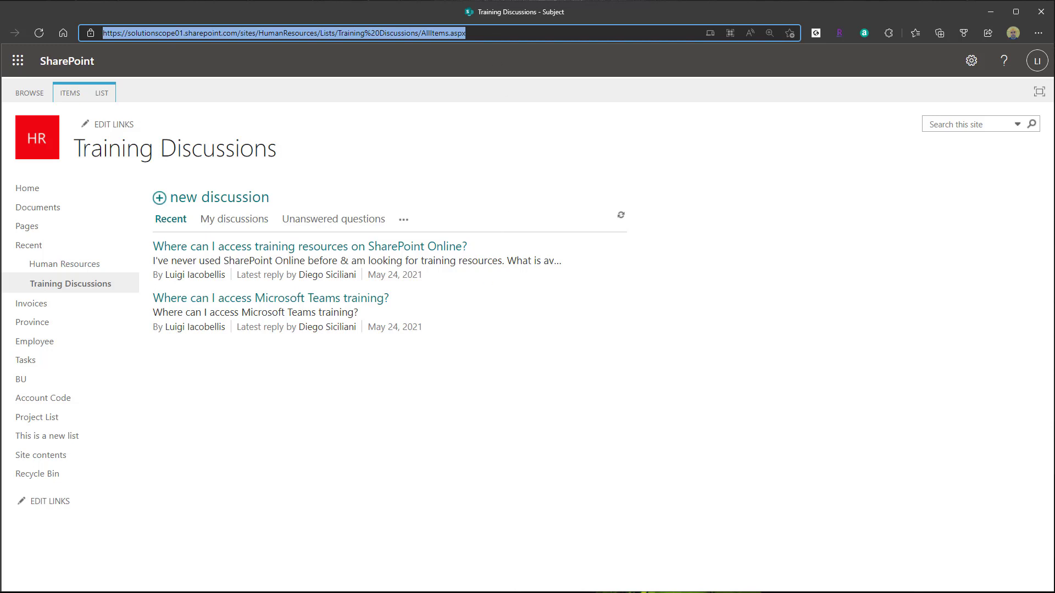
# Paste the Training Discussions address as plain text on Word's top line, then minimize Word.
pyautogui.hotkey('alt', 'Tab')
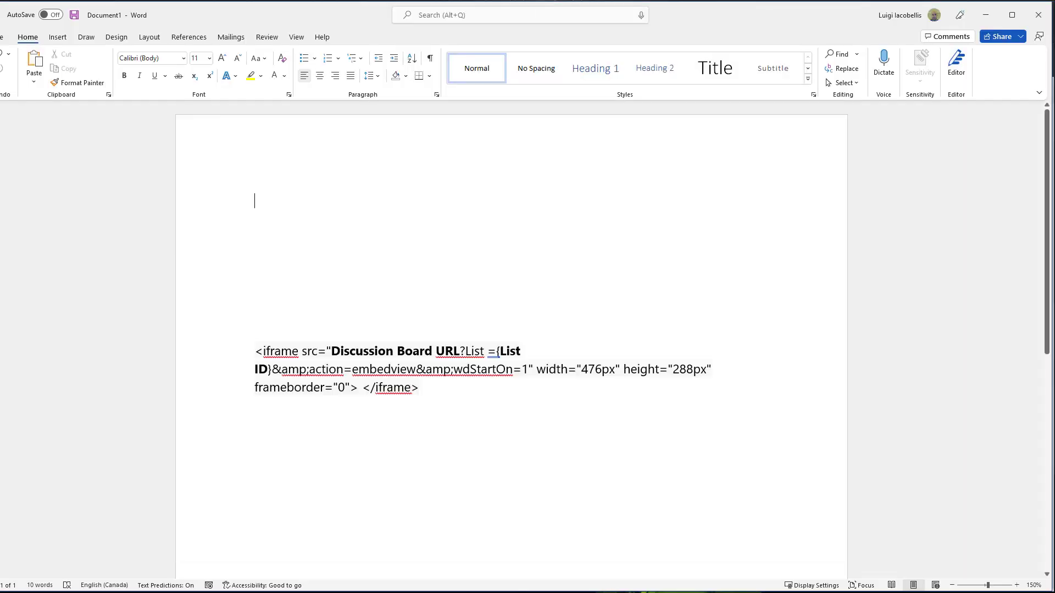
pyautogui.rightClick(285, 198)
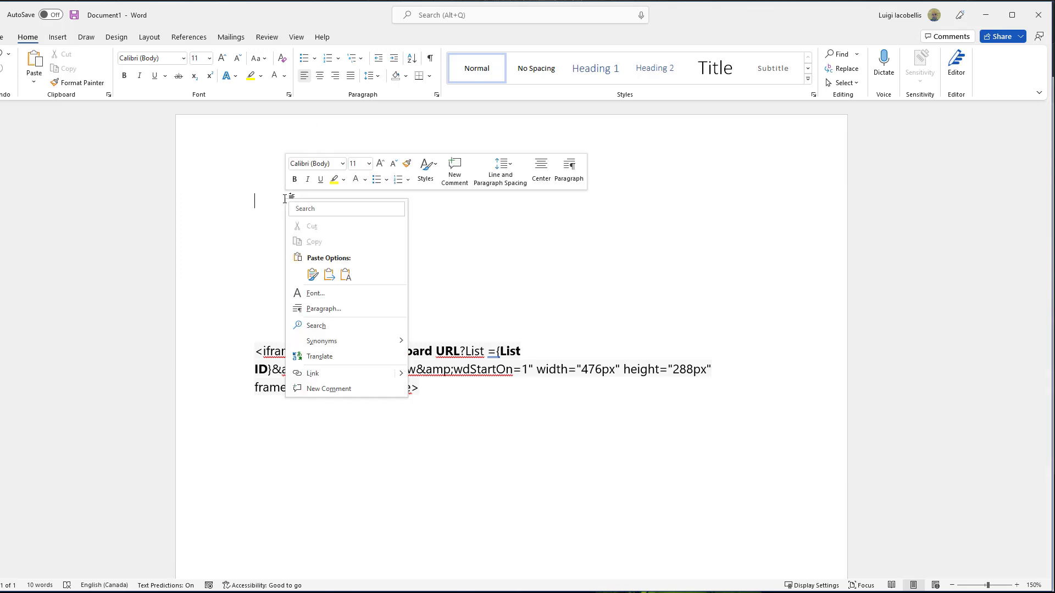
pyautogui.click(344, 273)
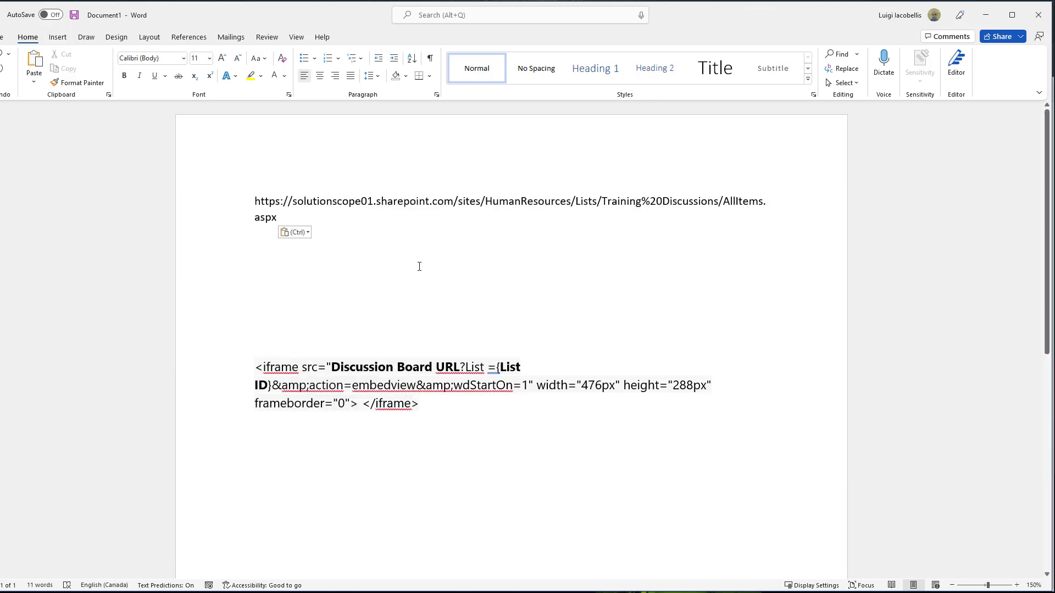
pyautogui.click(986, 15)
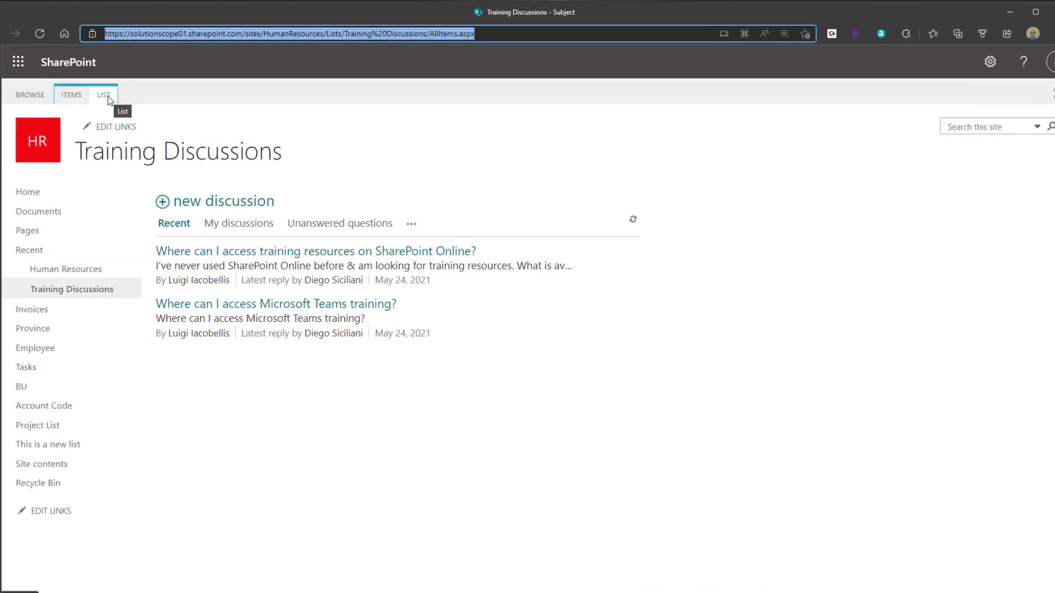
# Open the Training Discussions List Settings page and copy the List= ID from its address.
pyautogui.click(107, 97)
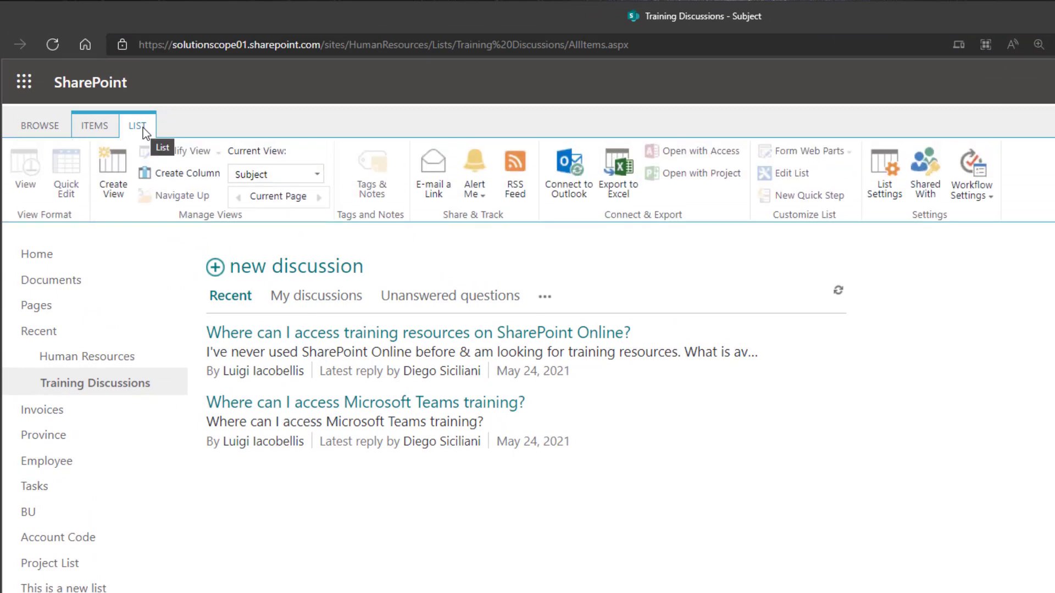
pyautogui.click(887, 171)
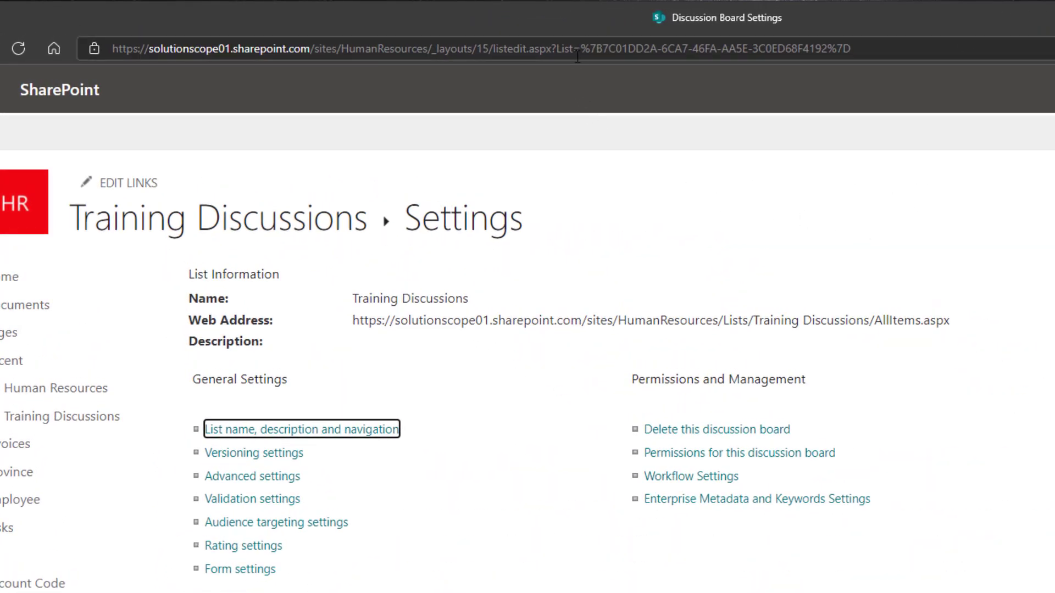
pyautogui.moveTo(583, 54); pyautogui.dragTo(850, 63)
pyautogui.hotkey('ctrl', 'c')
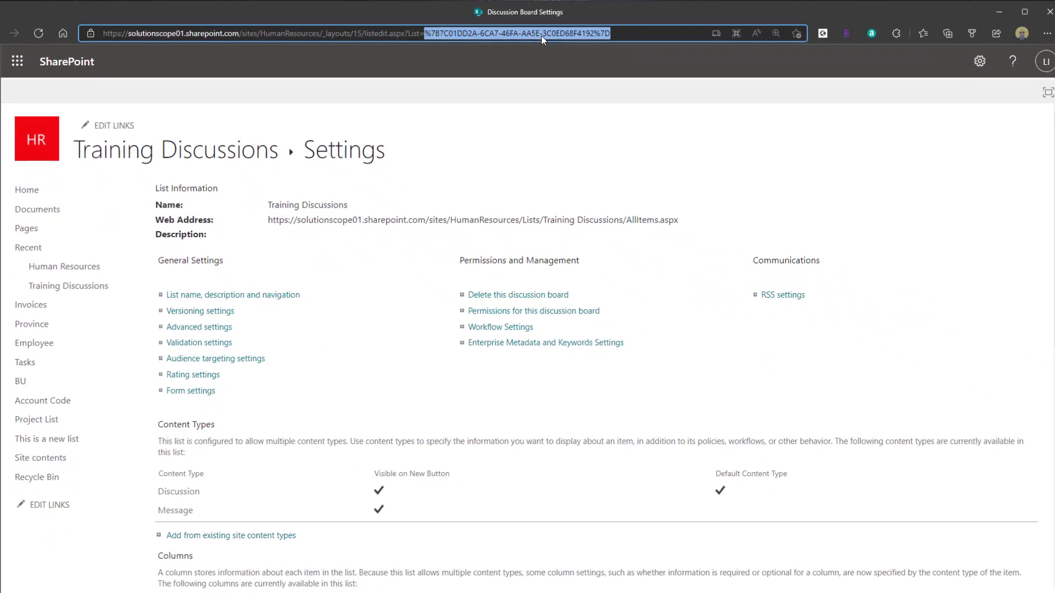
pyautogui.hotkey('alt', 'Tab')
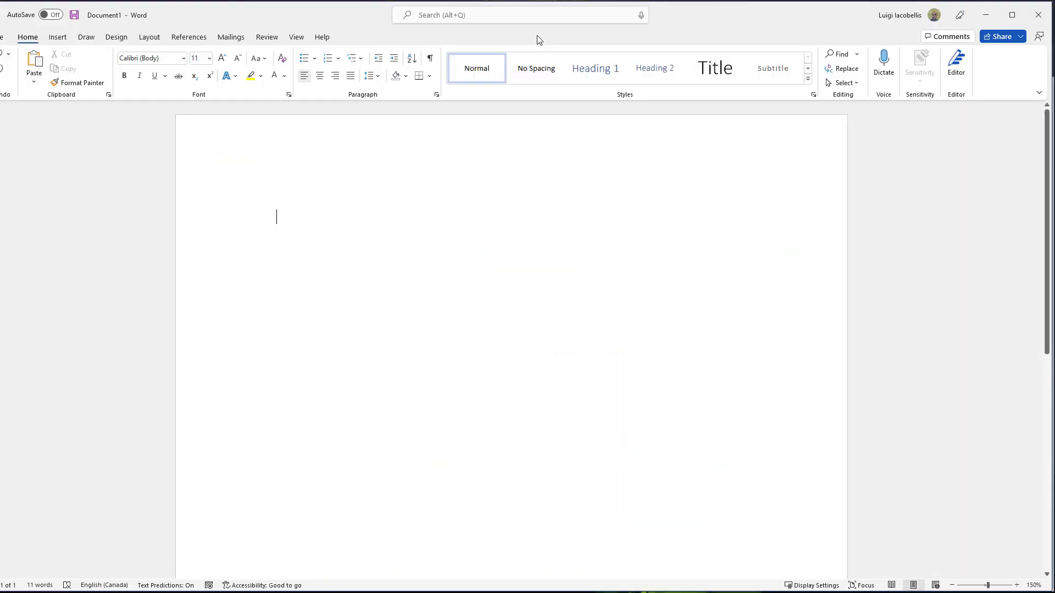
# Paste the list ID GUID on a new line under the URL and delete the blank lines above the iframe code.
pyautogui.press('Return')
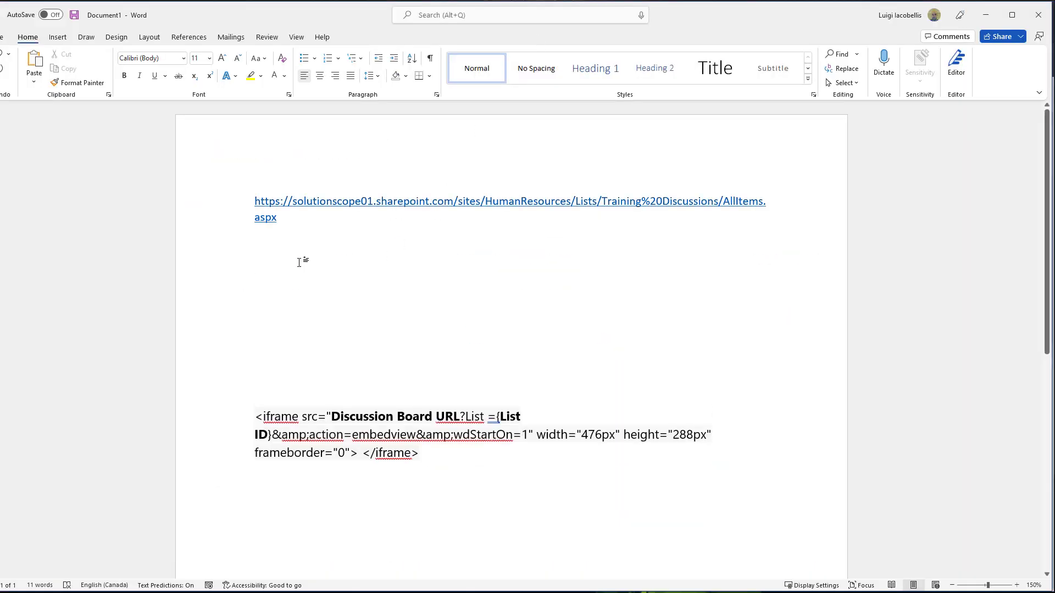
pyautogui.rightClick(299, 262)
pyautogui.click(329, 344)
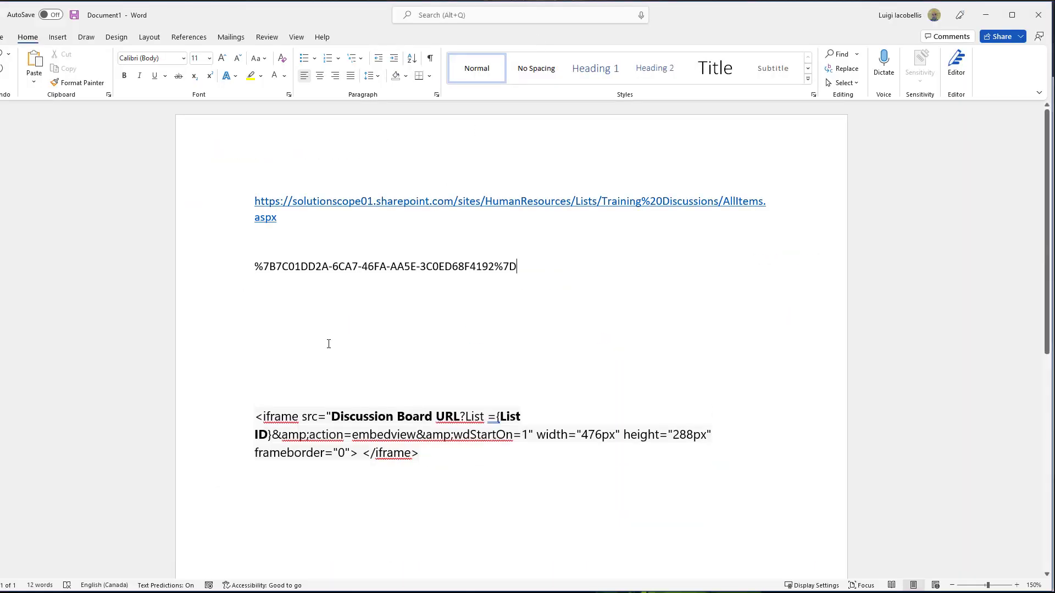
pyautogui.click(329, 344)
pyautogui.scroll(-1, 328, 344)
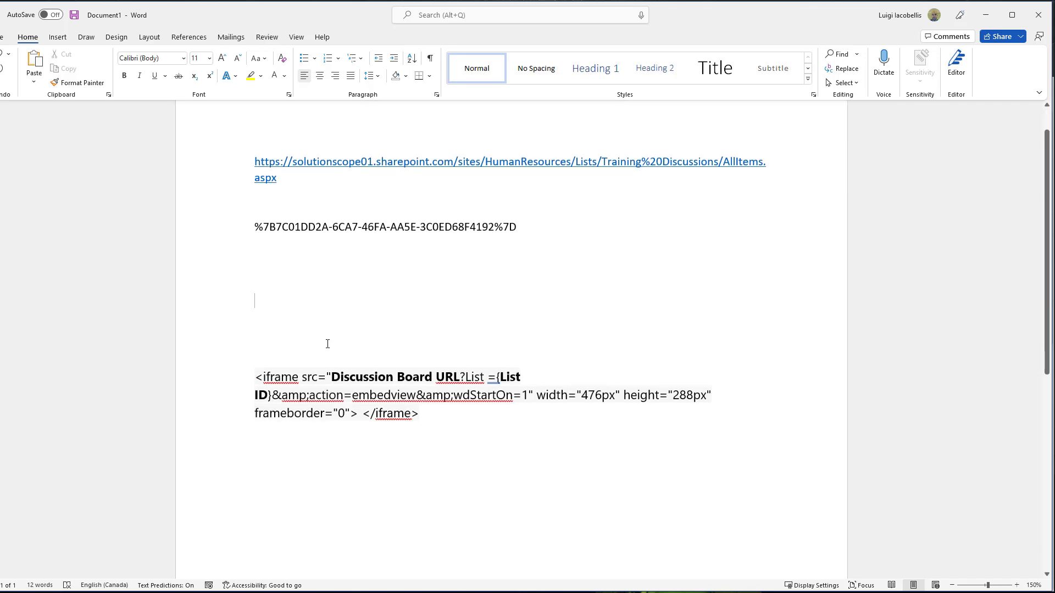
pyautogui.press('Delete')
pyautogui.press('Delete')
pyautogui.press('Delete')
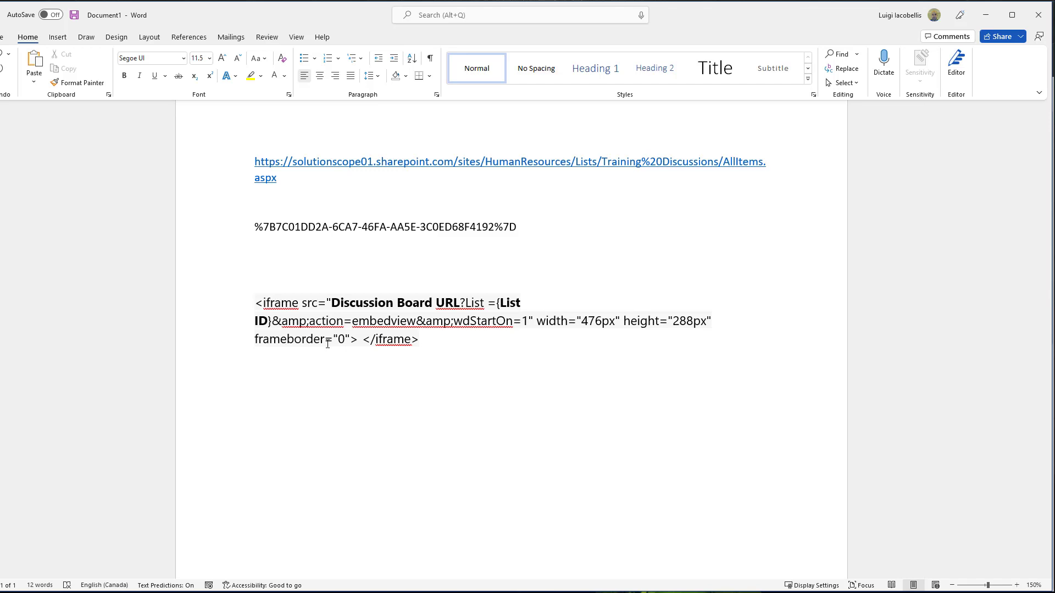
# Copy the iframe code paragraph and paste a second copy below it.
pyautogui.moveTo(483, 346); pyautogui.dragTo(226, 306)
pyautogui.hotkey('ctrl', 'c')
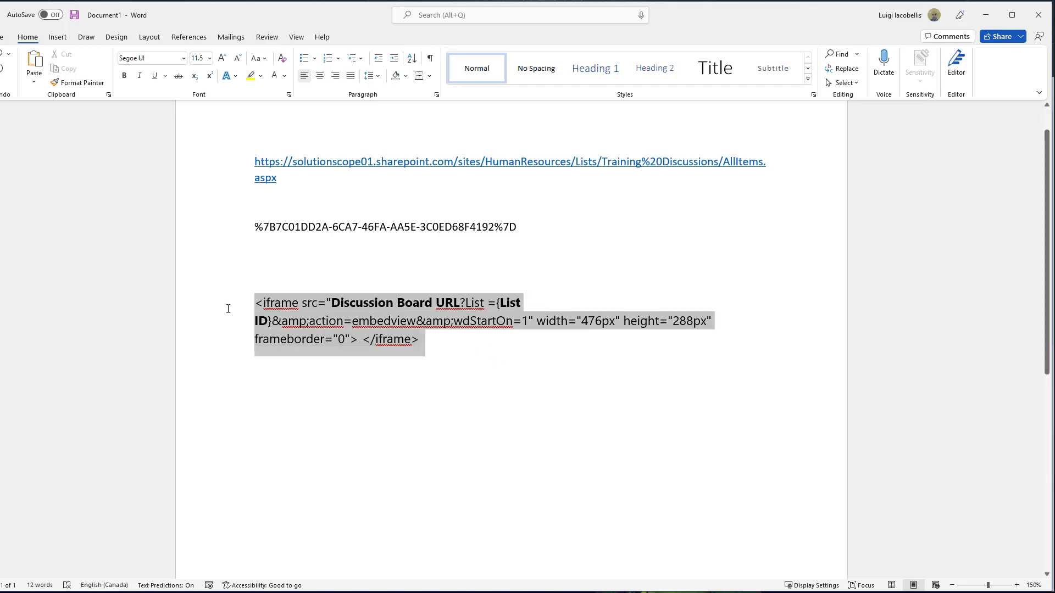
pyautogui.press('Right')
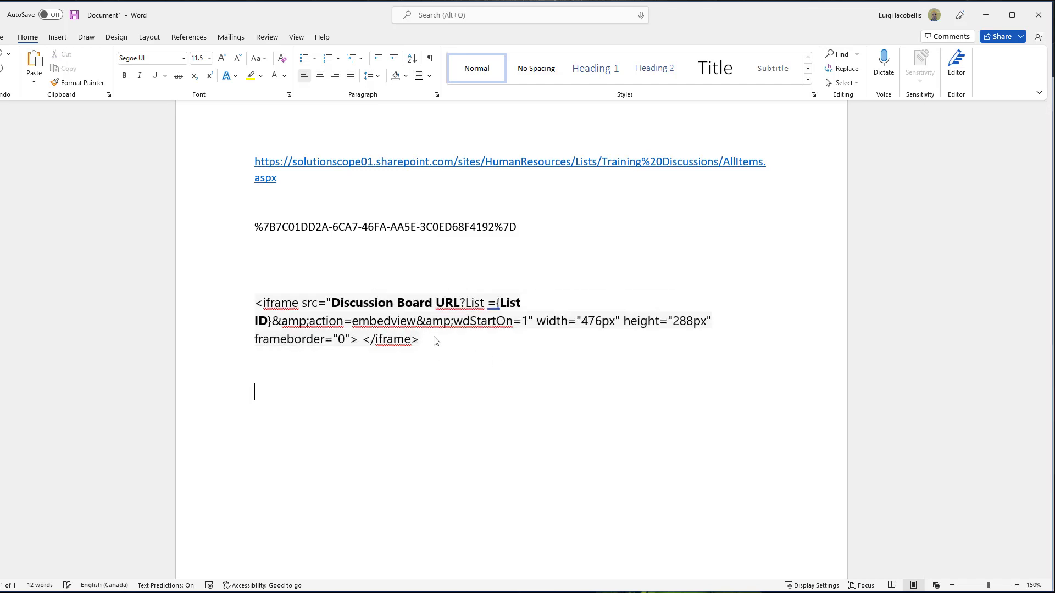
pyautogui.hotkey('ctrl', 'v')
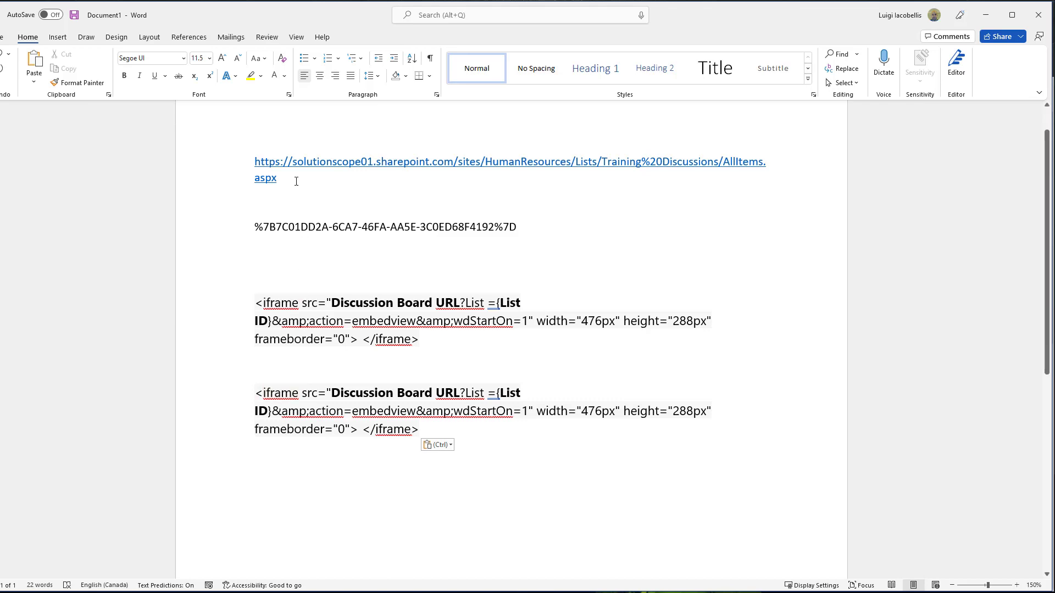
# Replace the copy's 'Discussion Board URL' placeholder with the Training Discussions list URL.
pyautogui.tripleClick(248, 165)
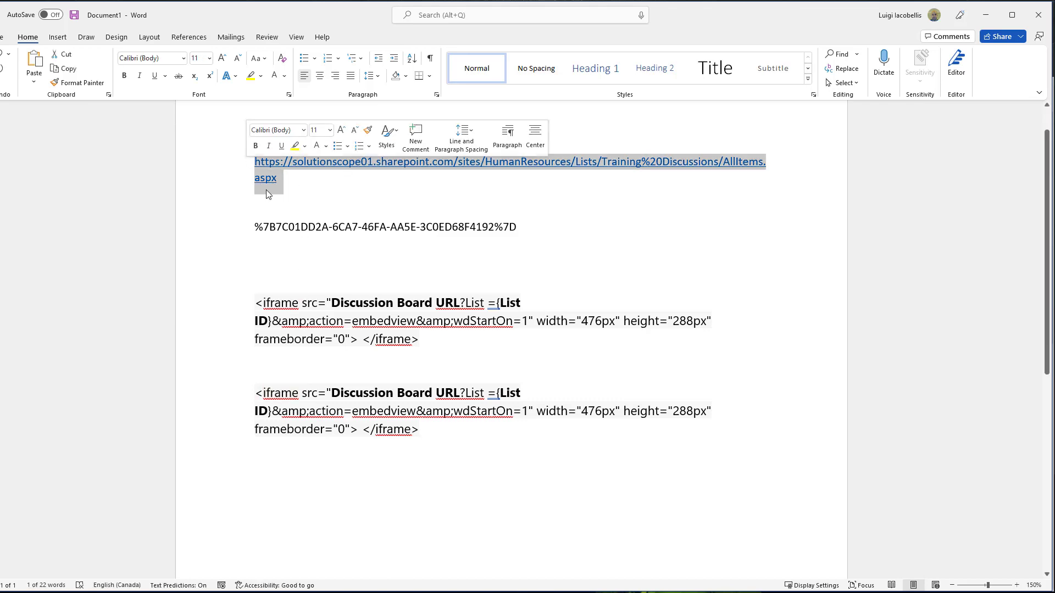
pyautogui.click(364, 279)
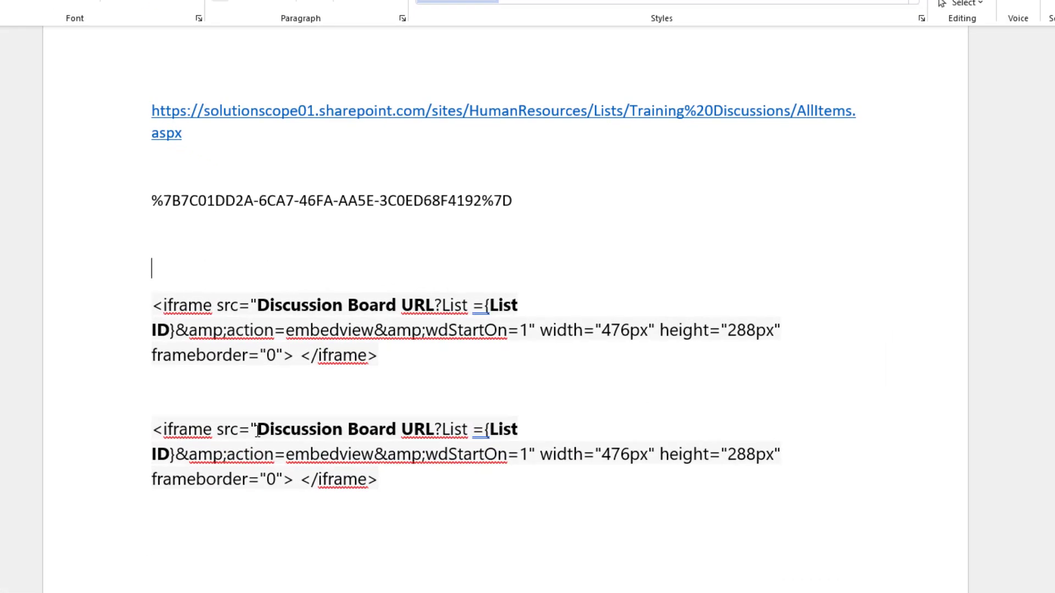
pyautogui.click(332, 395)
pyautogui.moveTo(251, 438); pyautogui.dragTo(426, 448)
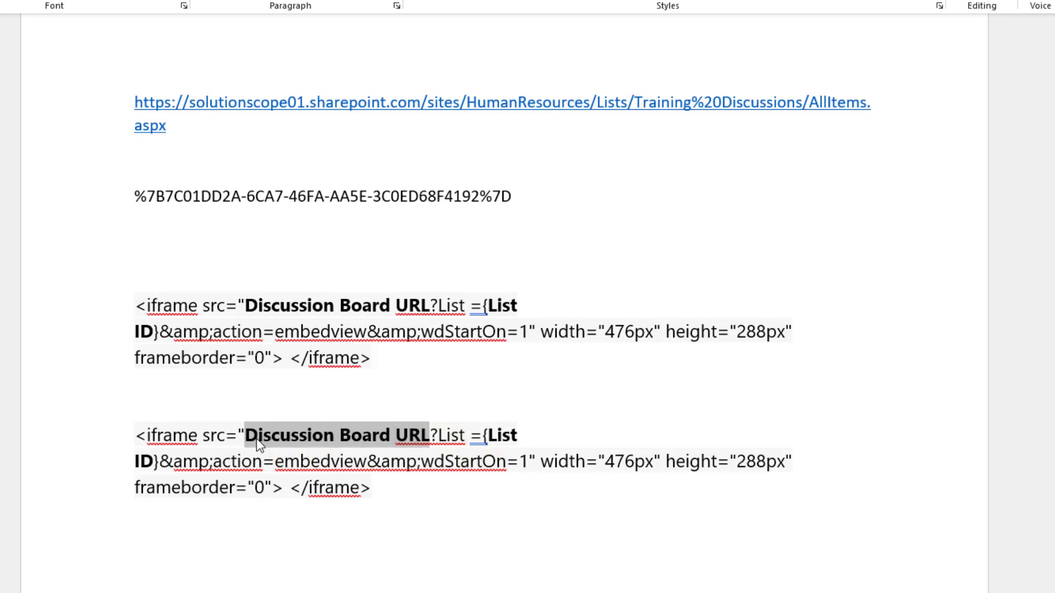
pyautogui.rightClick(312, 442)
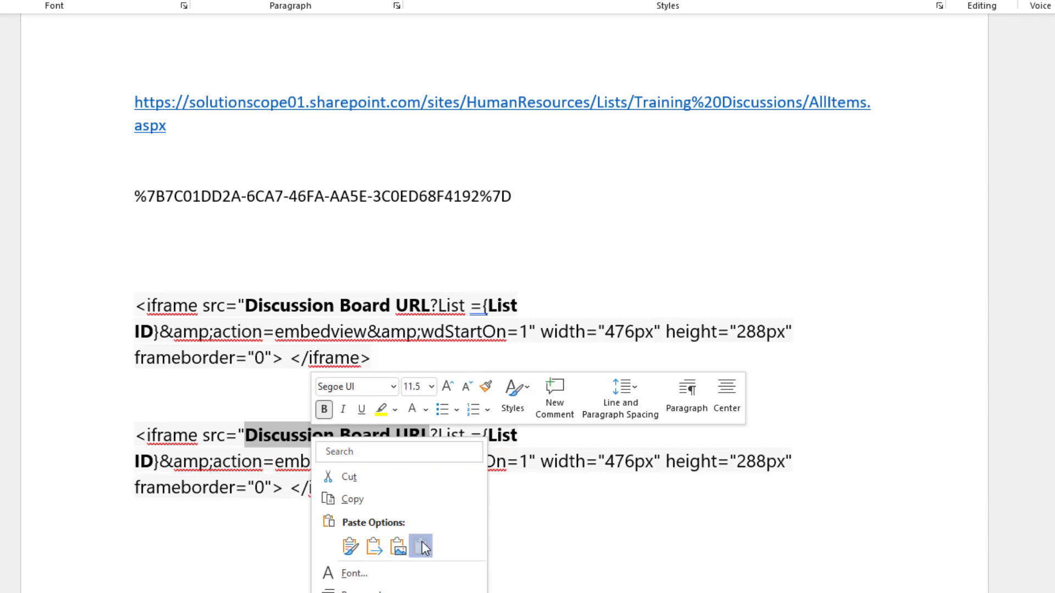
pyautogui.click(420, 545)
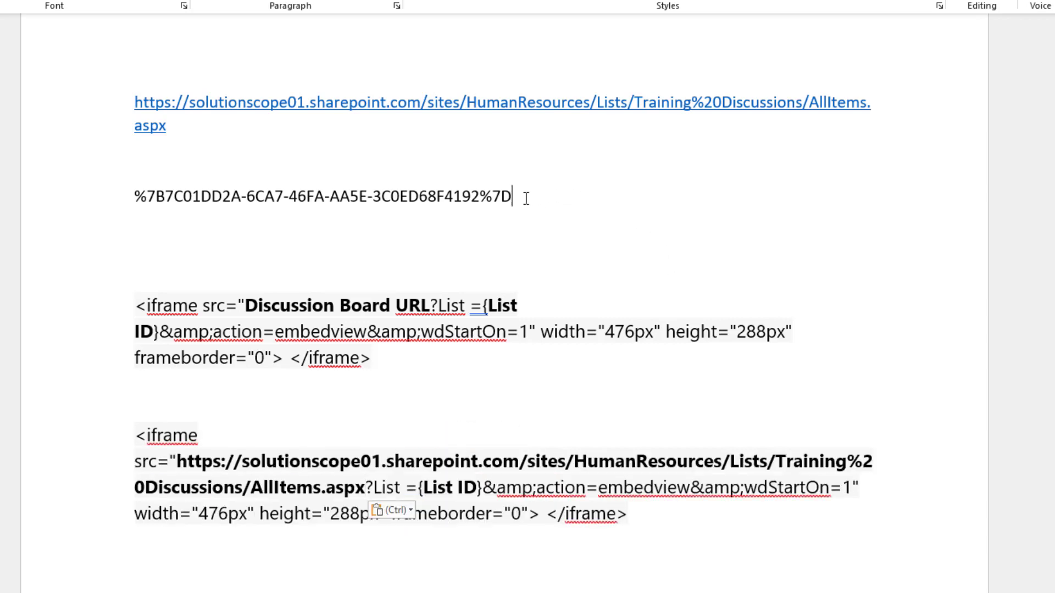
# Replace the copy's 'List ID' placeholder with the GUID and select the completed iframe code.
pyautogui.moveTo(522, 198); pyautogui.dragTo(135, 204)
pyautogui.hotkey('ctrl', 'c')
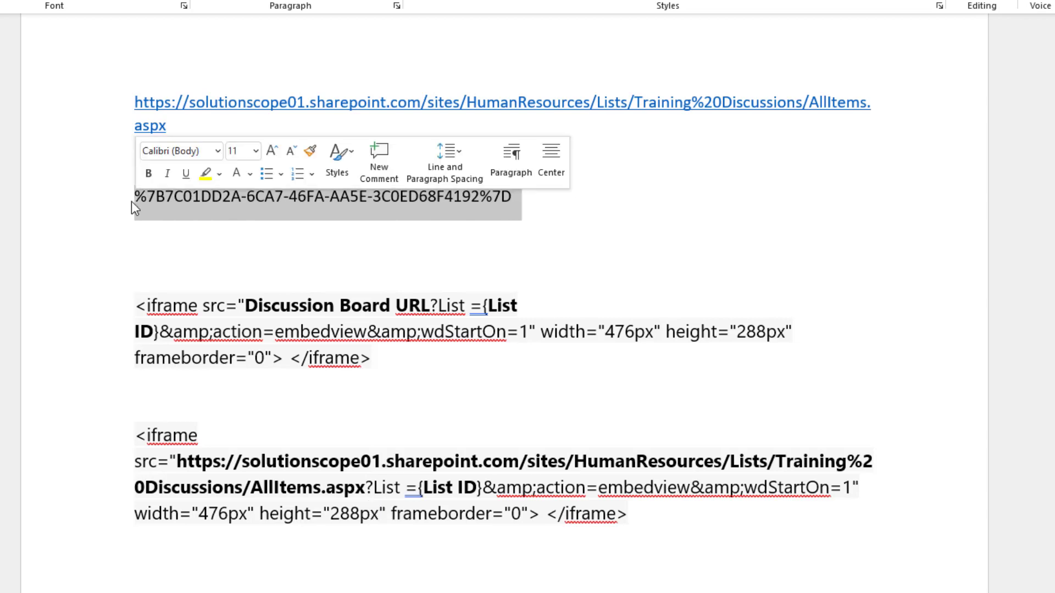
pyautogui.moveTo(423, 488); pyautogui.dragTo(477, 491)
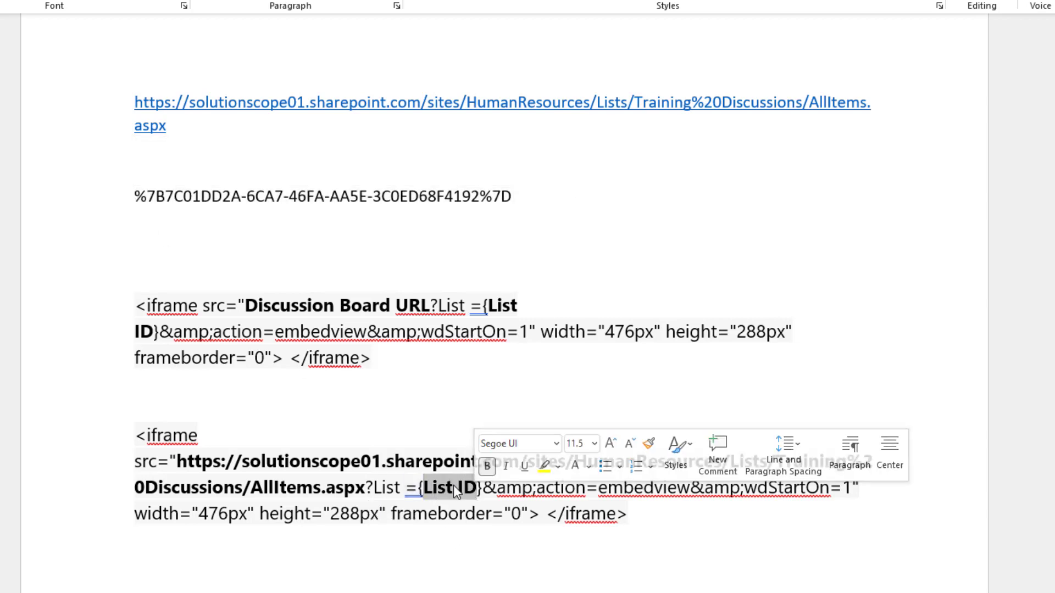
pyautogui.rightClick(453, 486)
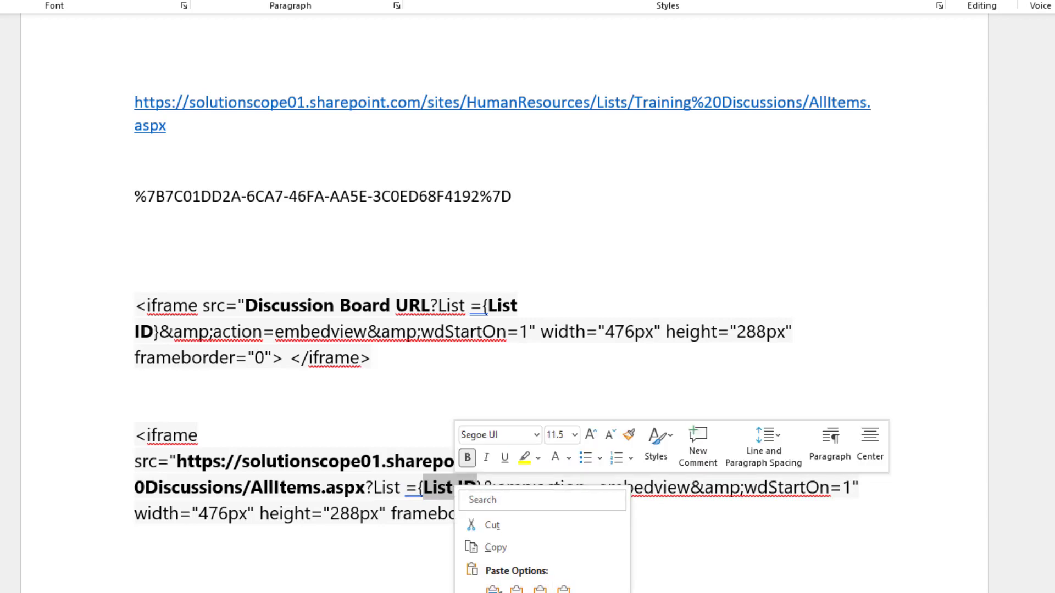
pyautogui.press('Escape')
pyautogui.hotkey('ctrl', 'v')
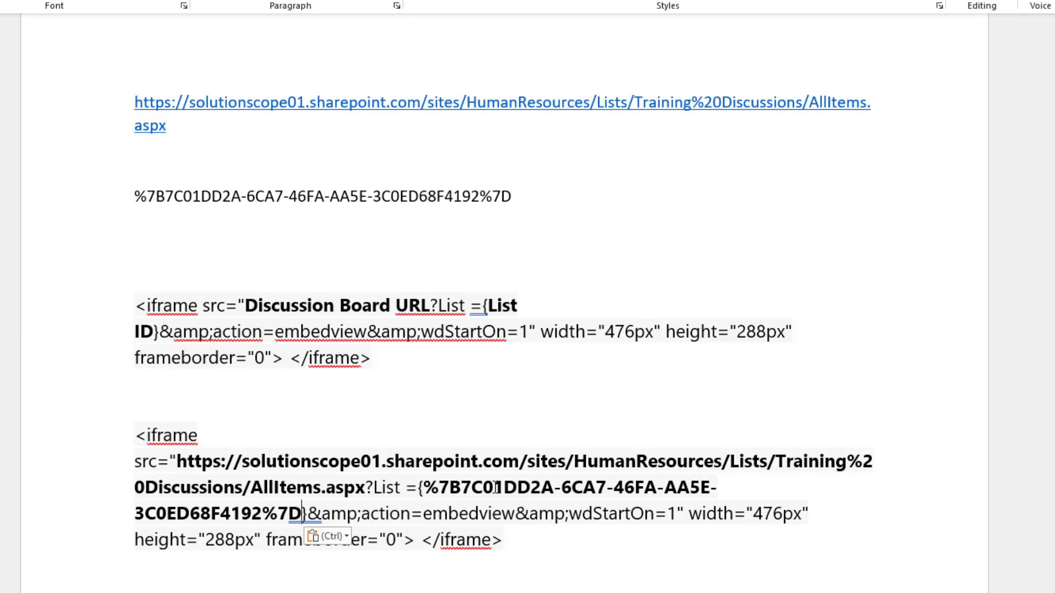
pyautogui.moveTo(510, 543); pyautogui.dragTo(124, 437)
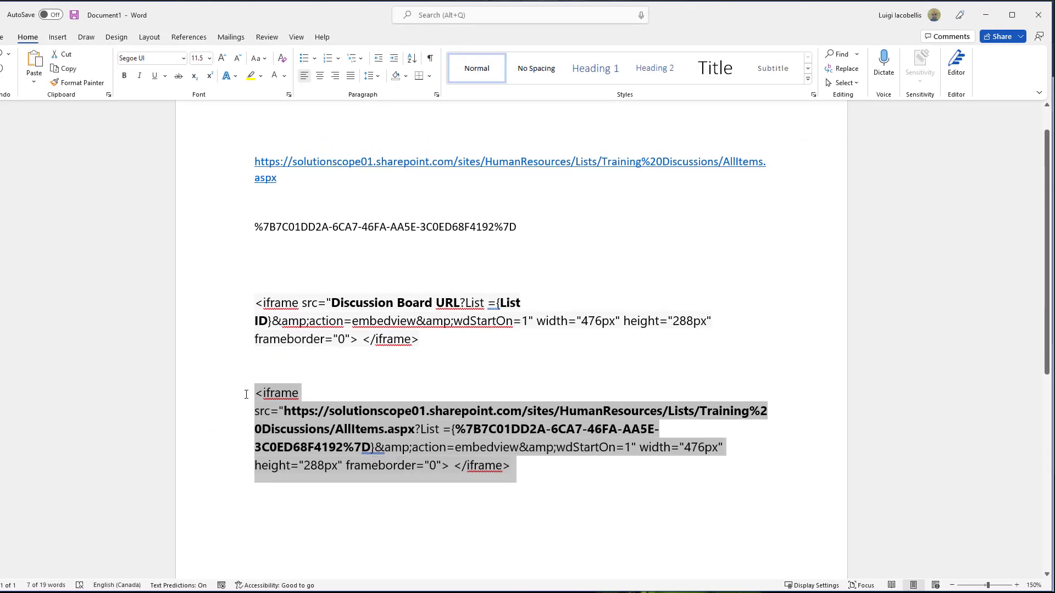
# Return to the Human Resources home page, switch it to edit mode, and scroll below the news section.
pyautogui.click(985, 15)
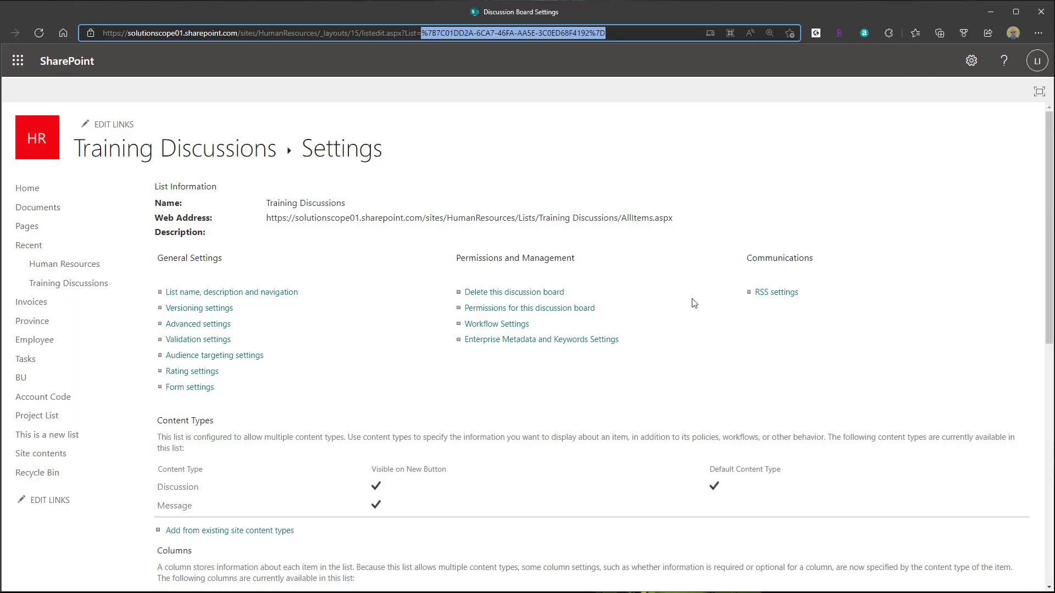
pyautogui.click(48, 141)
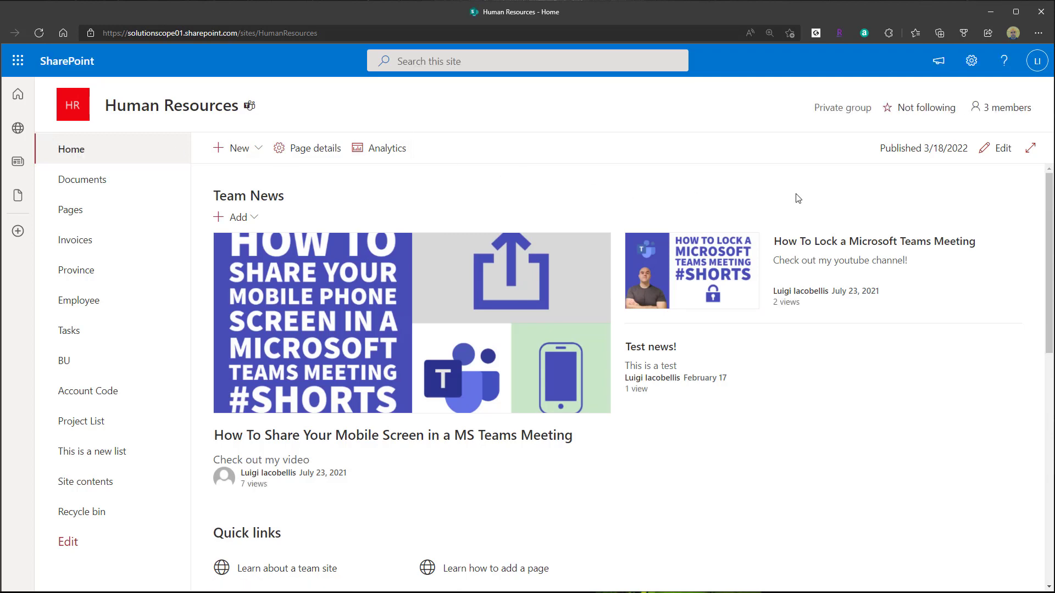
pyautogui.click(993, 162)
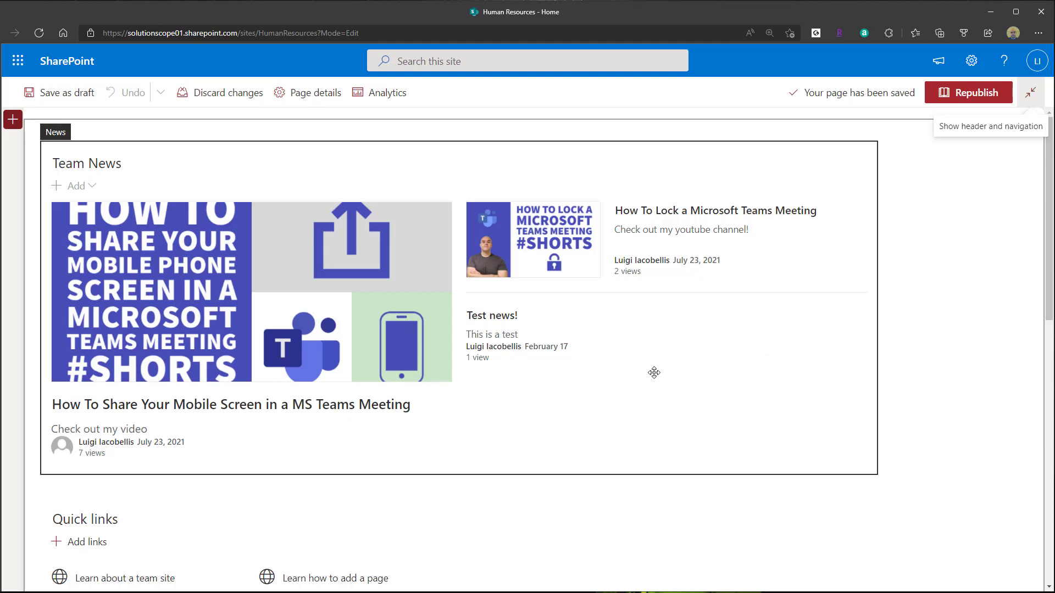
pyautogui.scroll(-1, 653, 373)
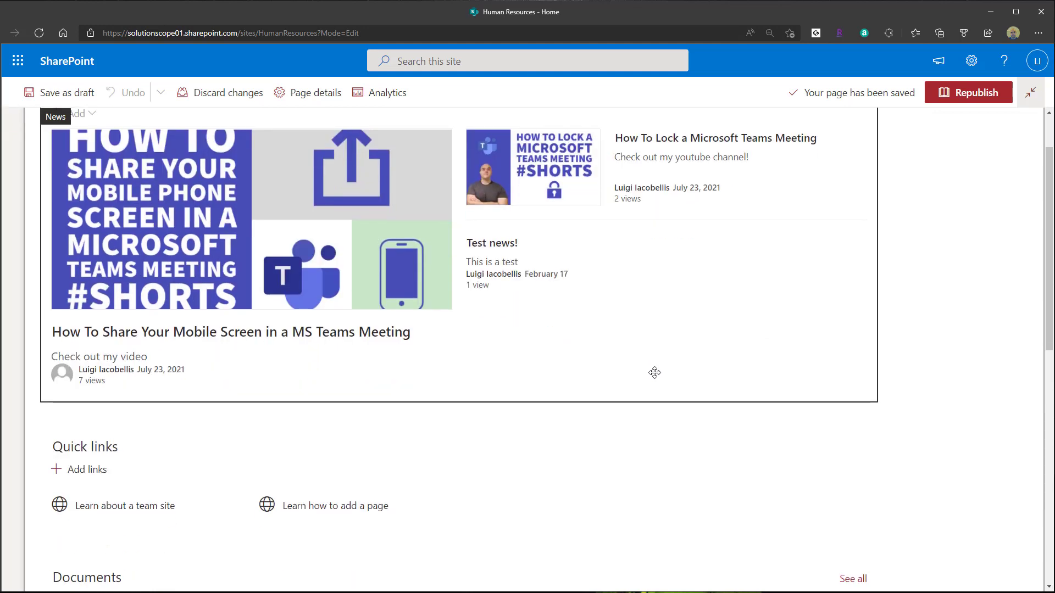
pyautogui.scroll(-1, 658, 376)
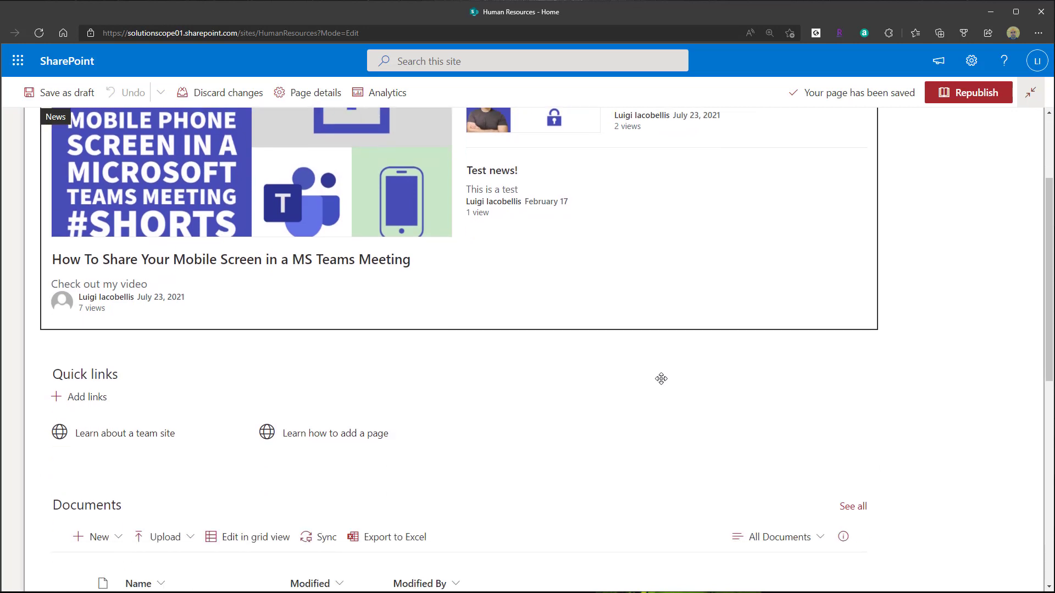
pyautogui.scroll(-1, 661, 379)
pyautogui.scroll(1, 661, 379)
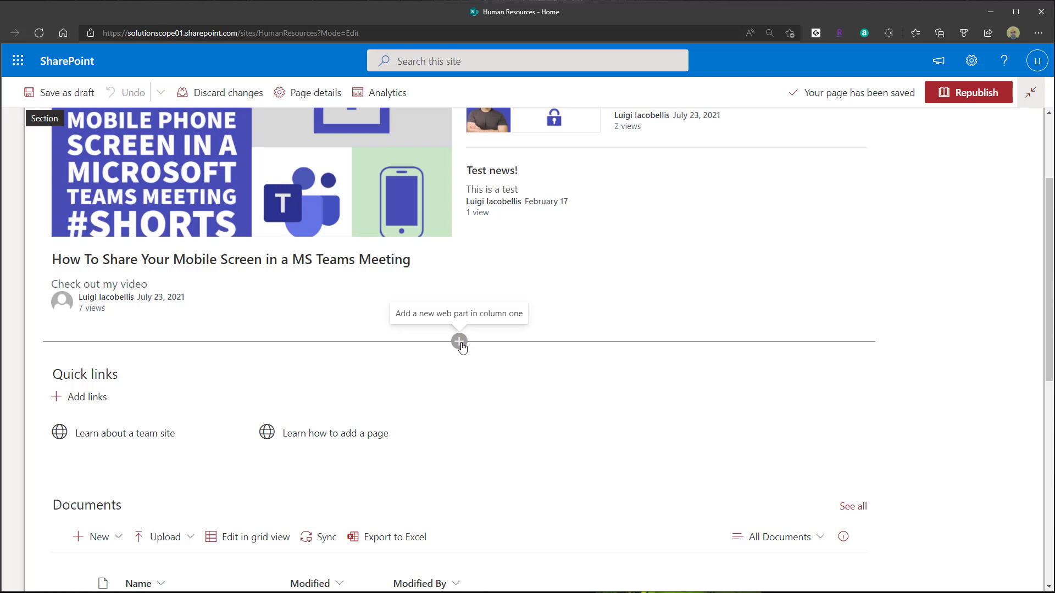
# Add an Embed web part below Team News and paste the Training Discussions iframe code into it.
pyautogui.click(458, 342)
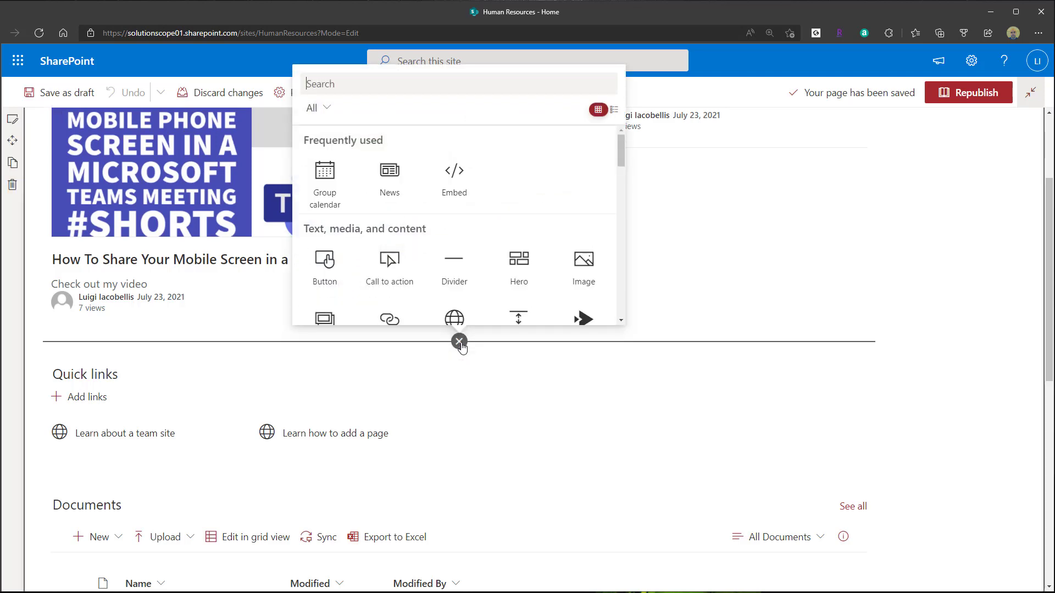
pyautogui.write('Embed')
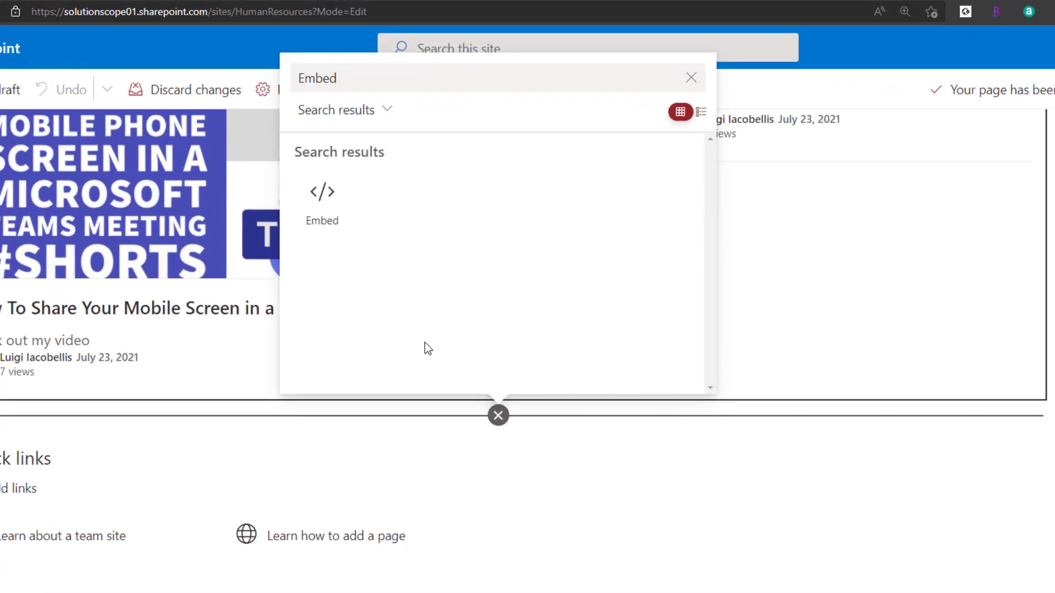
pyautogui.click(332, 219)
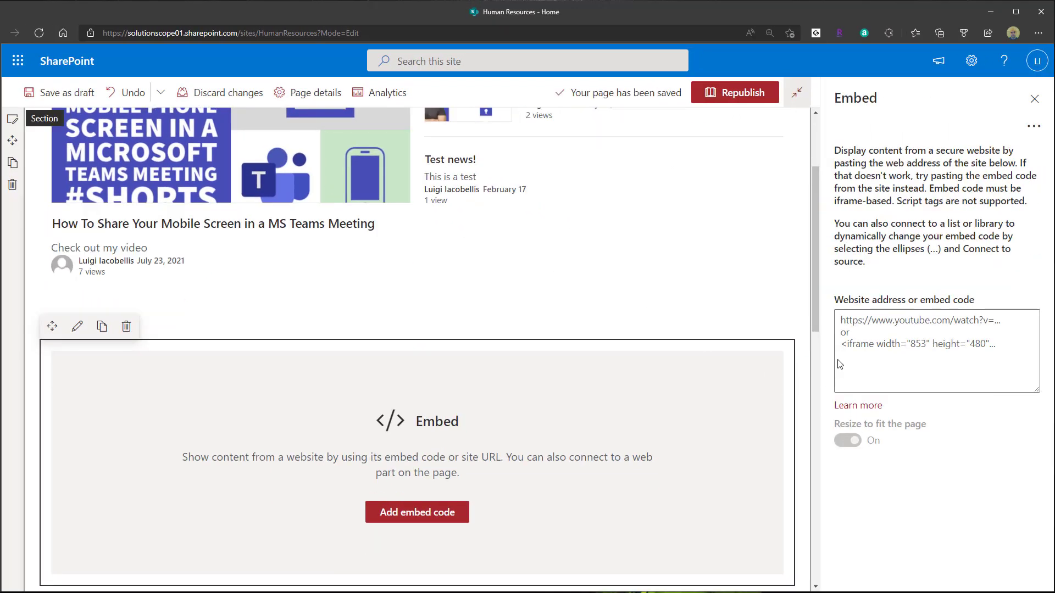
pyautogui.click(871, 332)
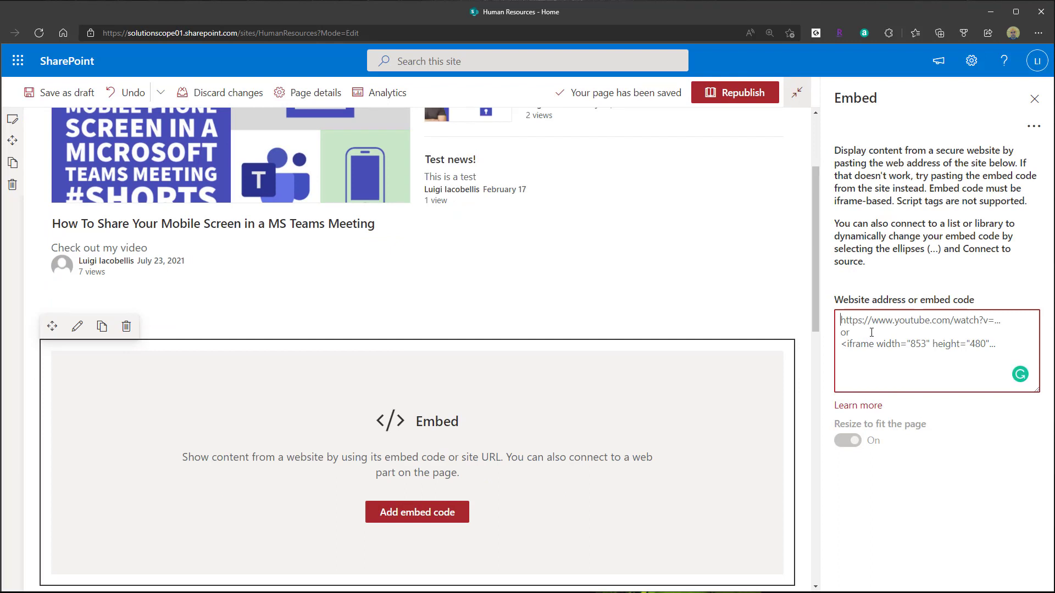
pyautogui.hotkey('ctrl', 'v')
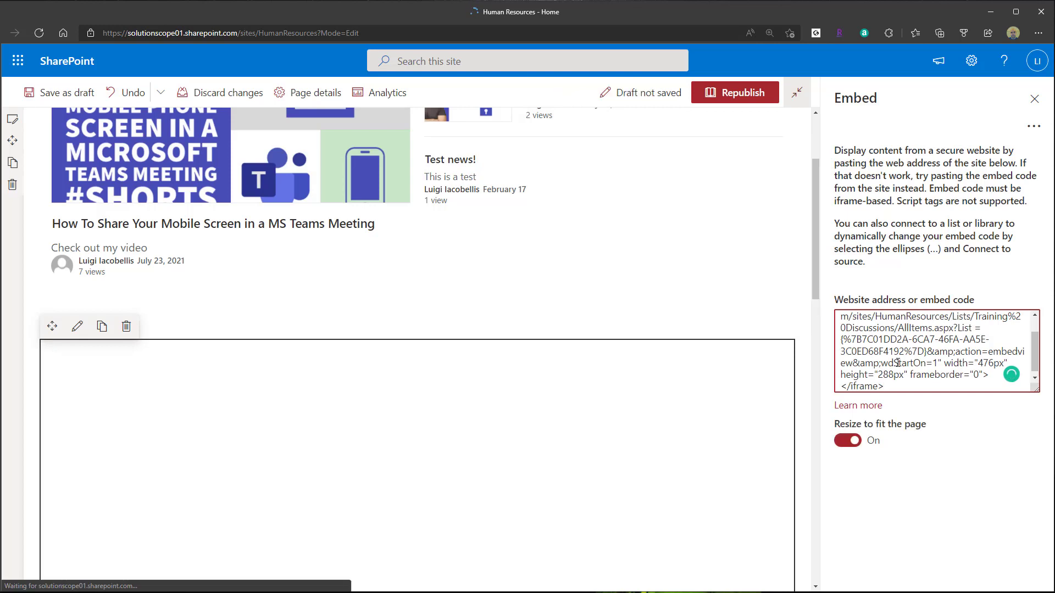
# Scroll through the embedded Training Discussions board to check its two recent discussion threads.
pyautogui.scroll(-3, 687, 308)
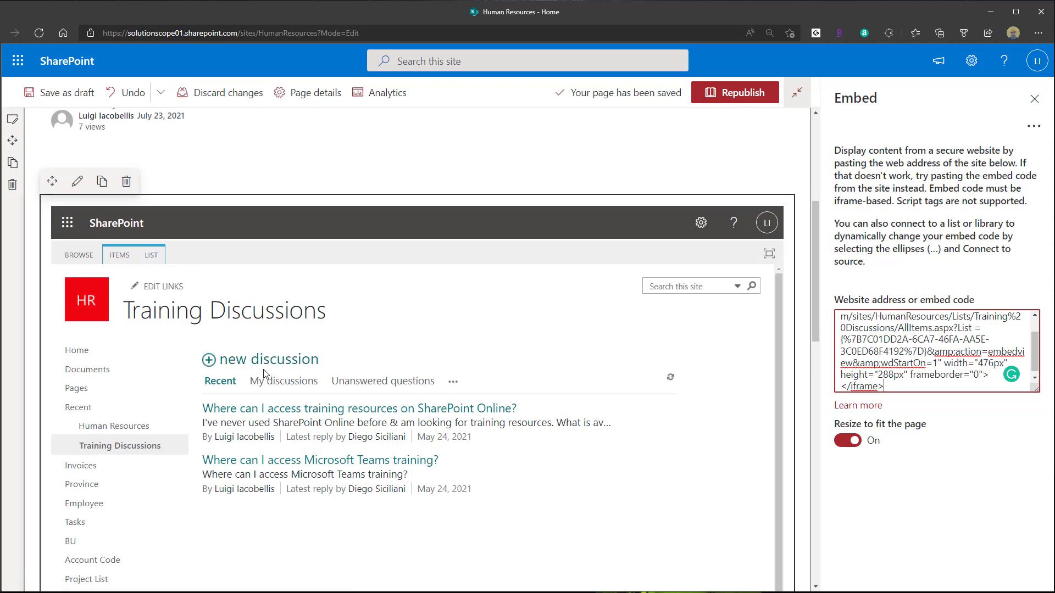
pyautogui.scroll(-1, 403, 541)
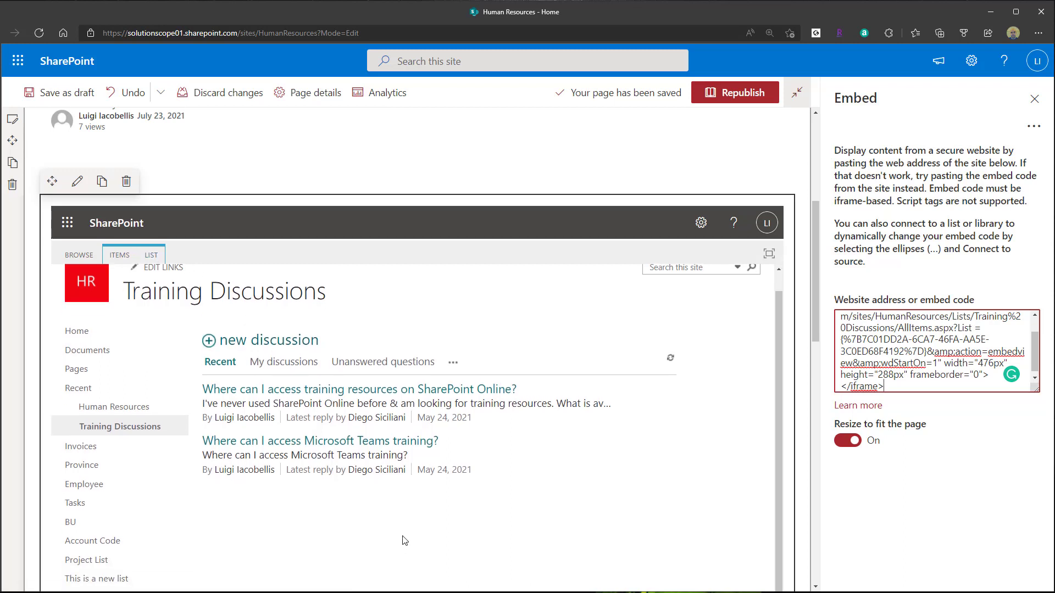
pyautogui.scroll(1, 404, 542)
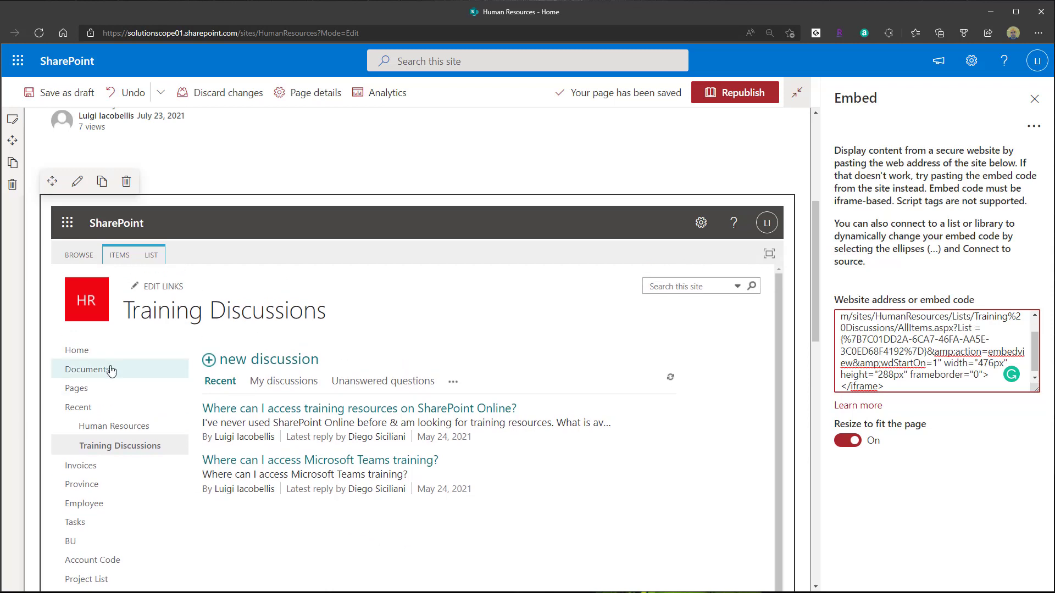
pyautogui.scroll(-1, 106, 485)
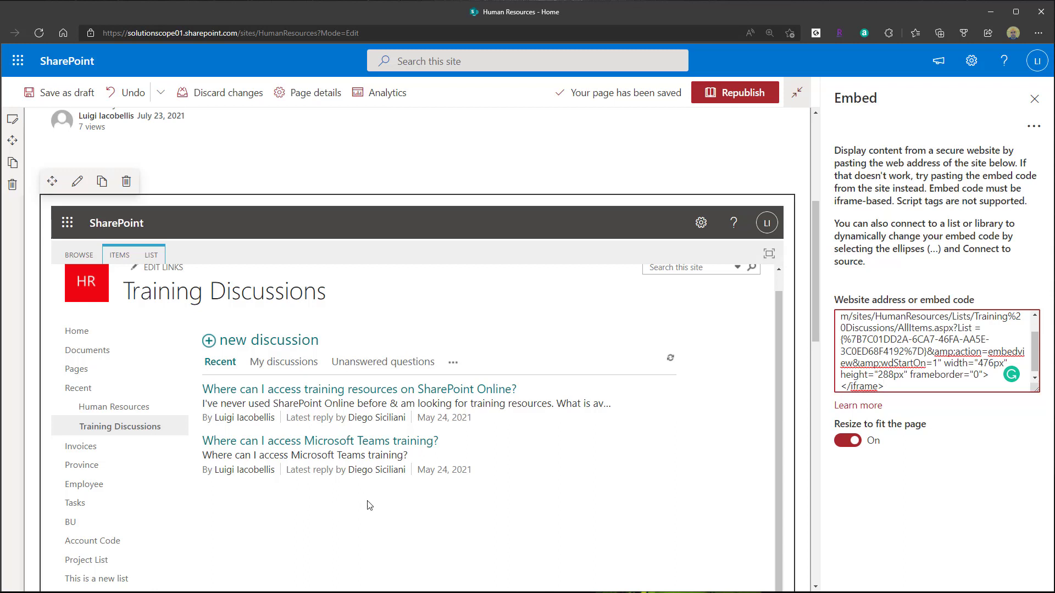
# Republish the Human Resources home page and view the embedded board on the published page.
pyautogui.click(735, 95)
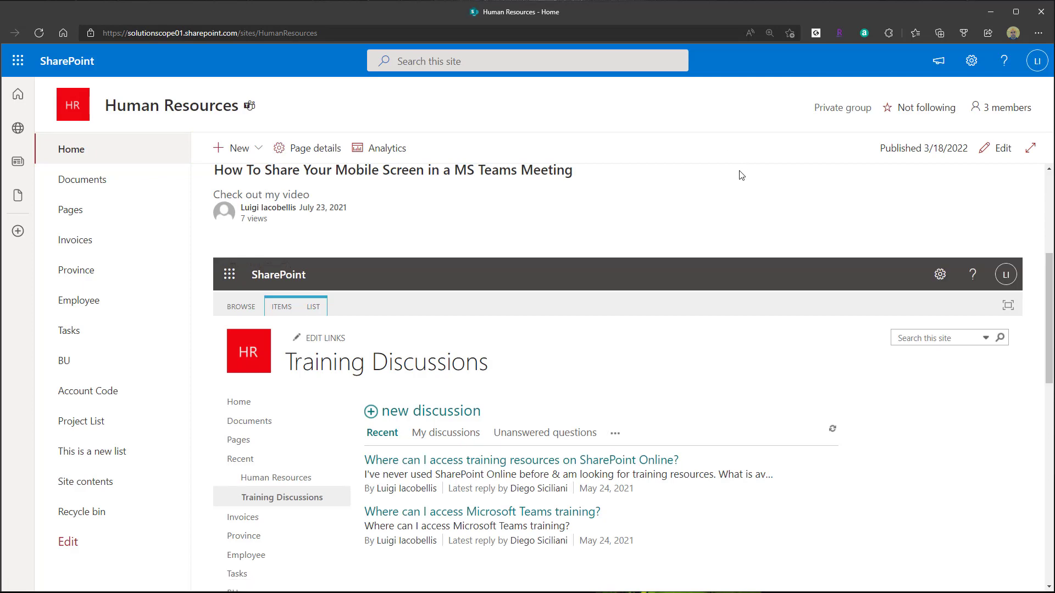
pyautogui.scroll(5, 740, 174)
pyautogui.scroll(-6, 754, 207)
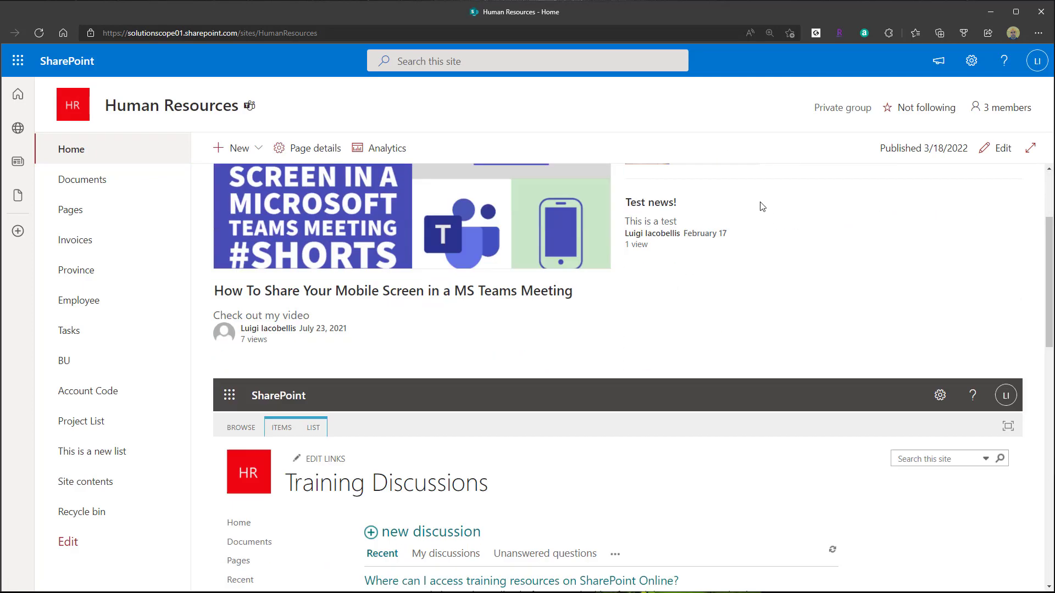
pyautogui.scroll(-2, 760, 206)
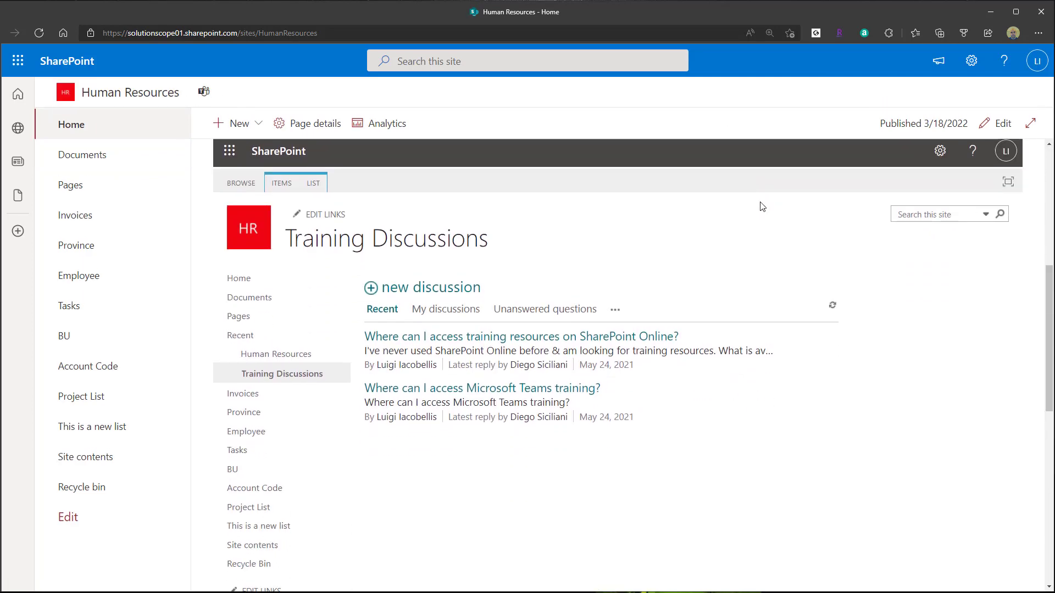
# Open the training resources discussion in the embed and post the reply 'This is a test'.
pyautogui.click(468, 337)
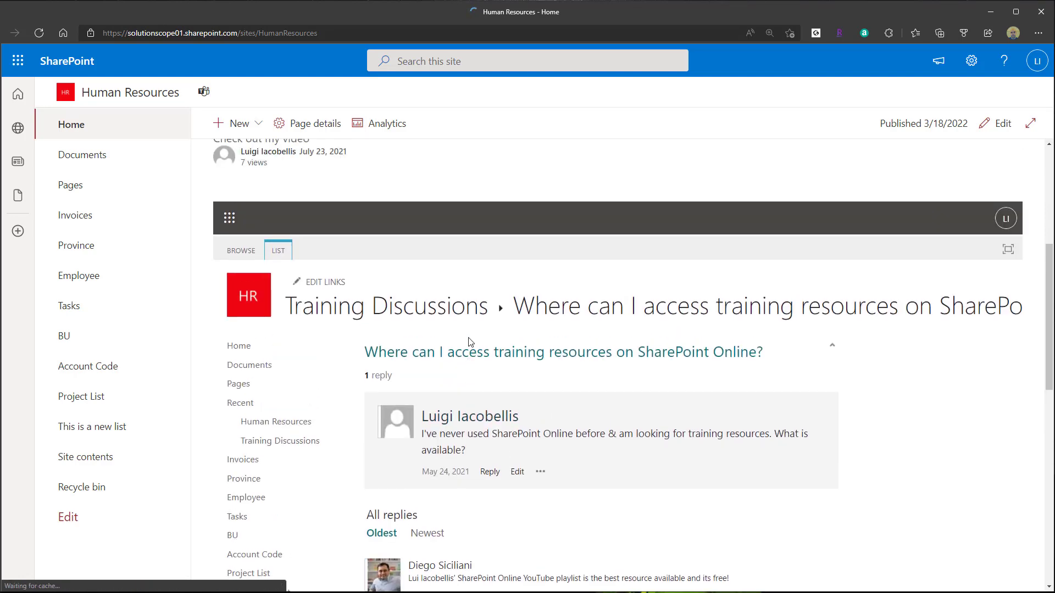
pyautogui.scroll(-2, 521, 366)
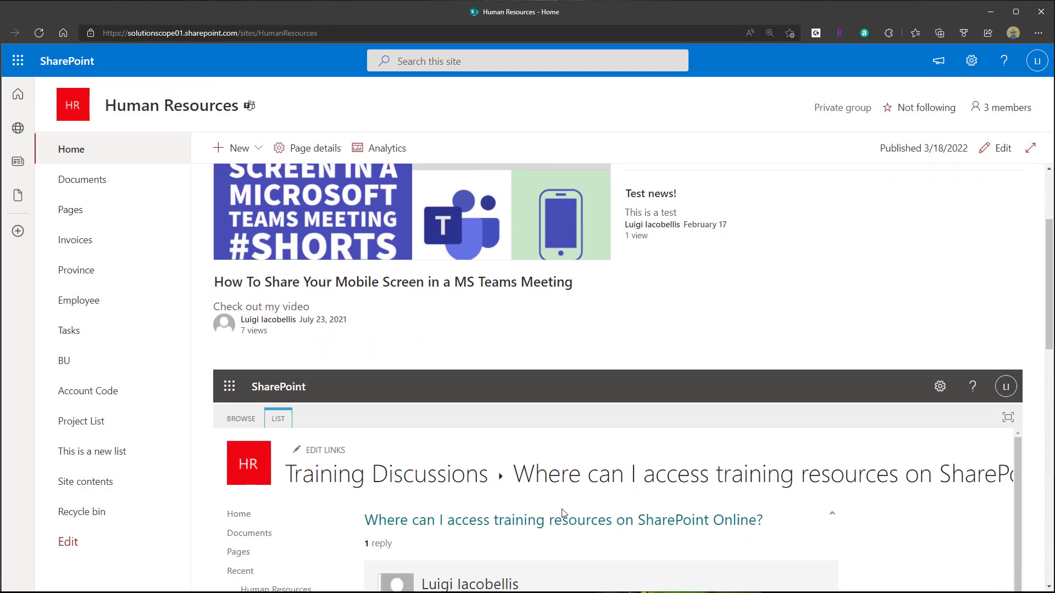
pyautogui.scroll(-1, 566, 489)
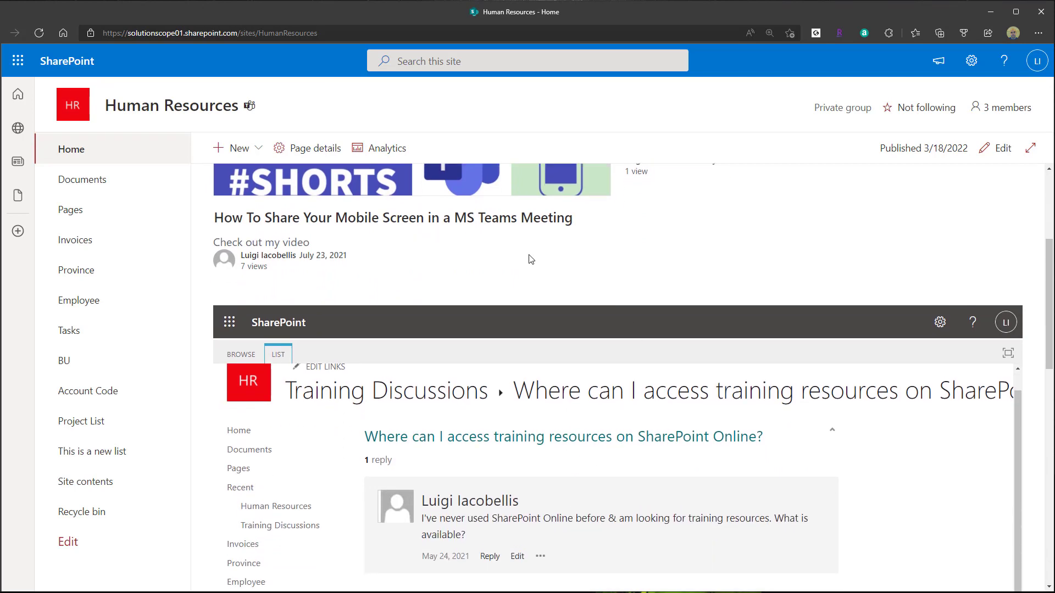
pyautogui.scroll(-3, 537, 271)
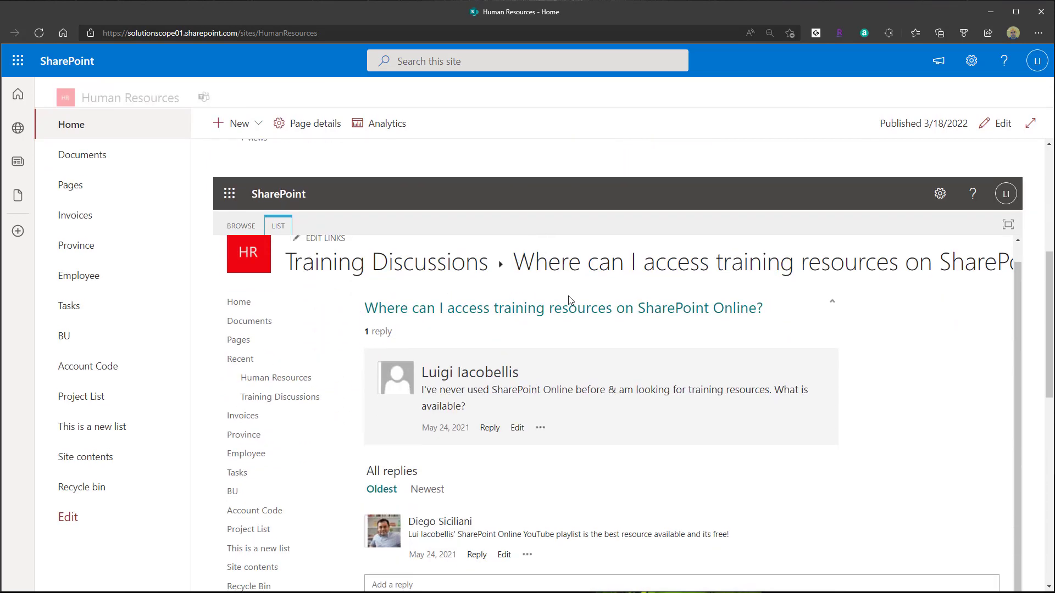
pyautogui.click(497, 364)
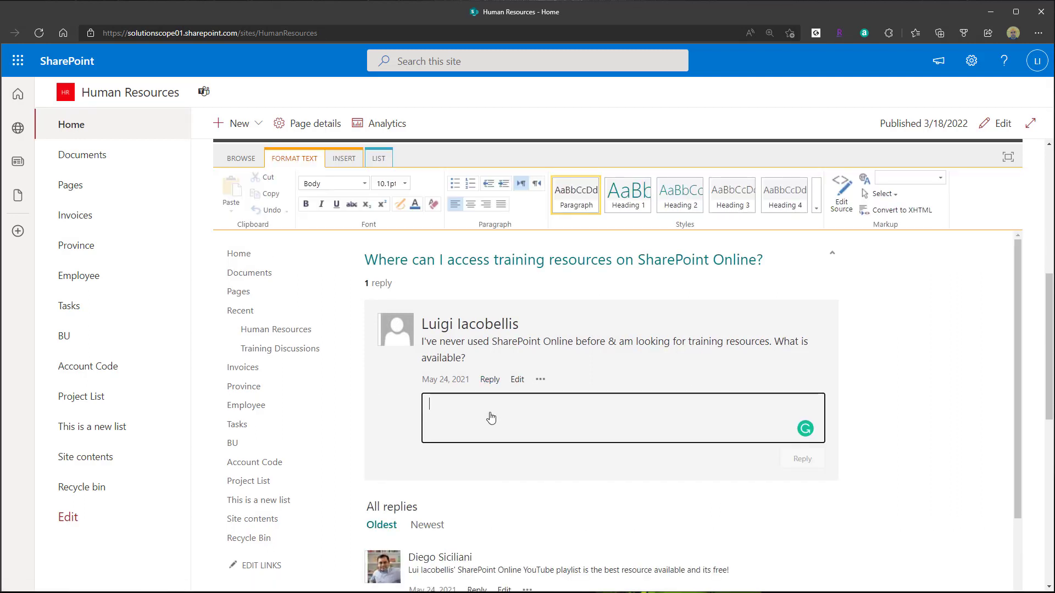
pyautogui.write('This ')
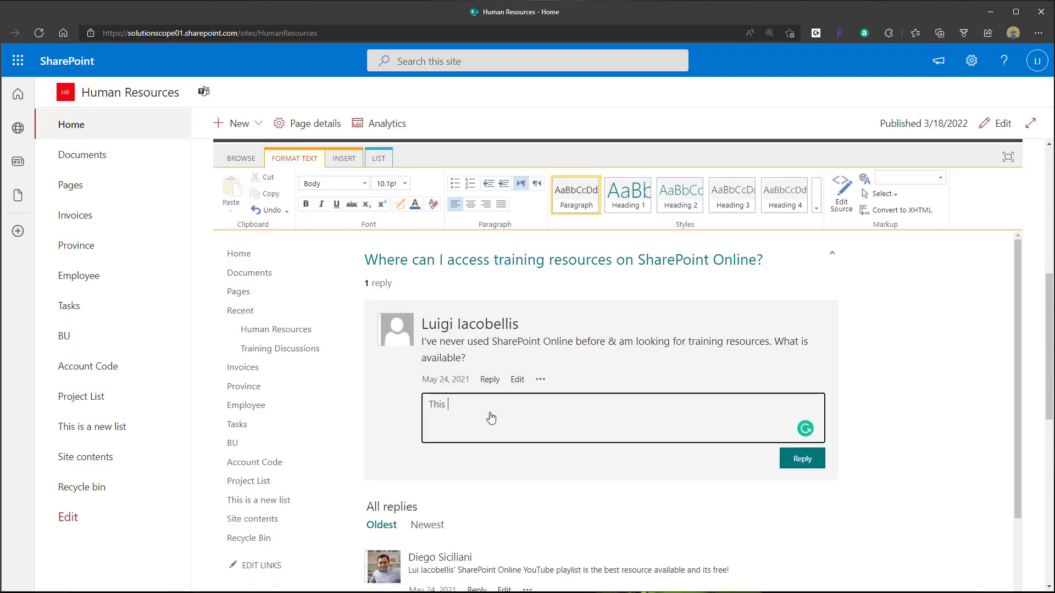
pyautogui.write('is a test')
pyautogui.click(802, 461)
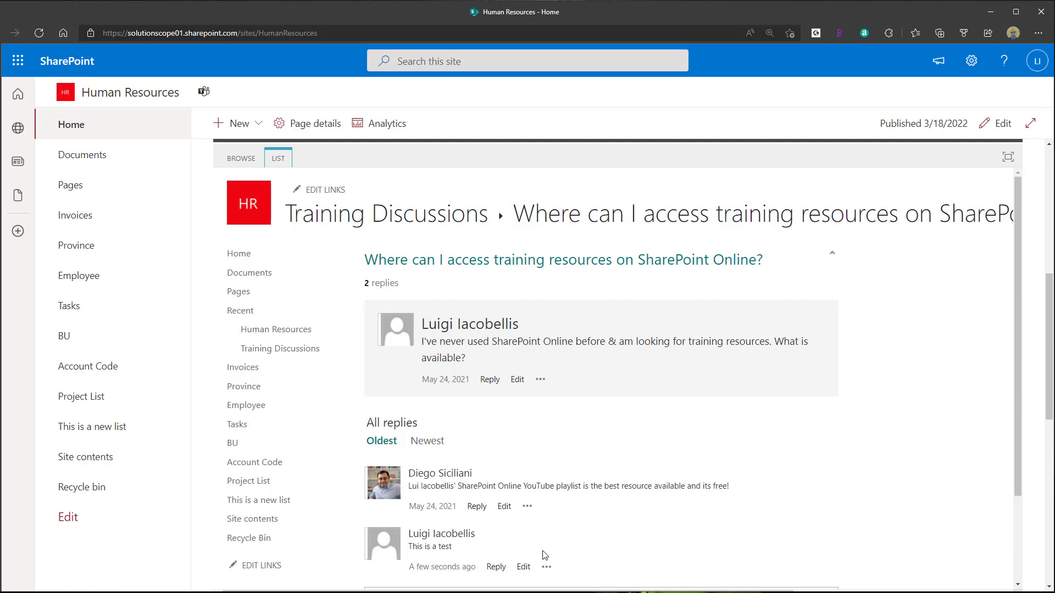
pyautogui.scroll(1, 544, 555)
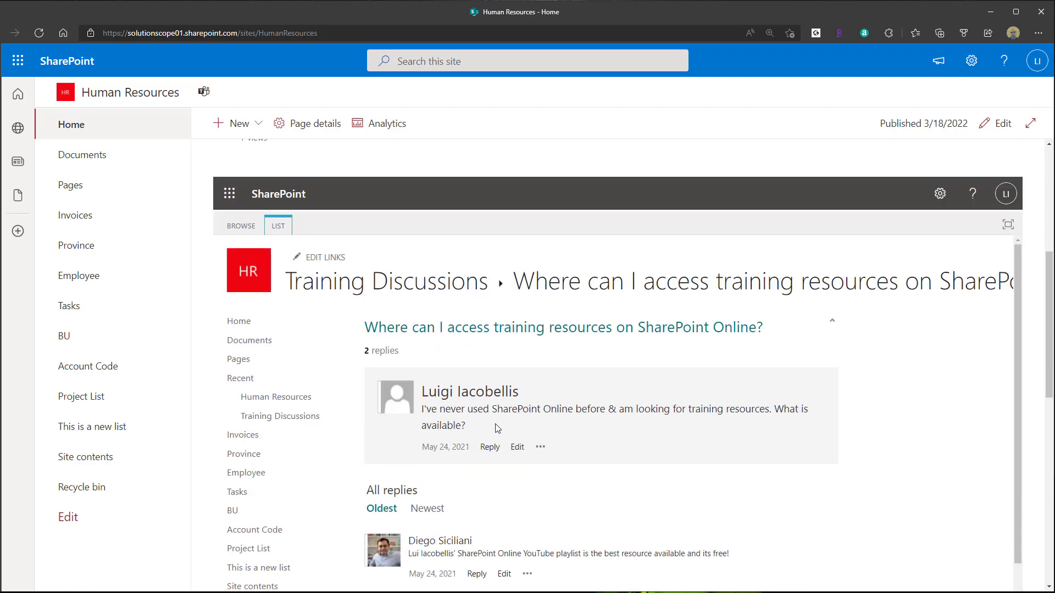
# Return to the Training Discussions list, then open and cancel an empty new discussion form.
pyautogui.click(411, 290)
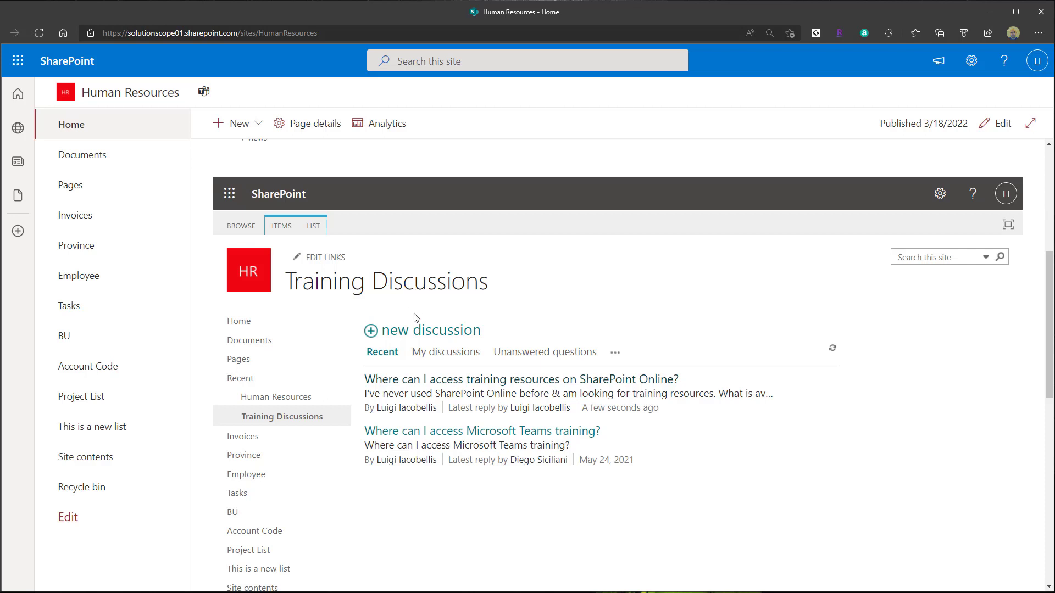
pyautogui.click(416, 333)
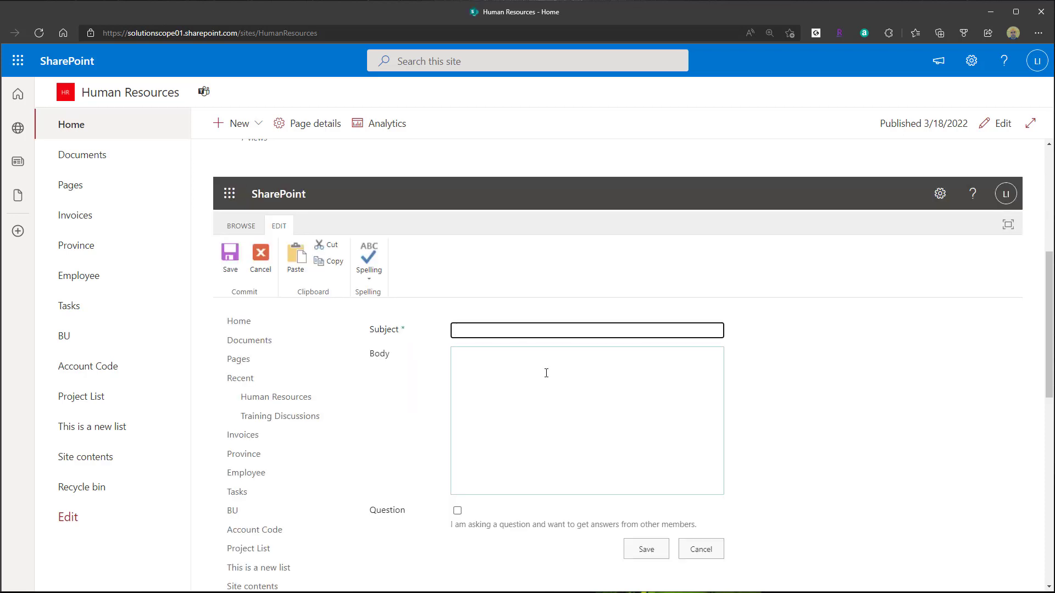
pyautogui.scroll(-1, 596, 396)
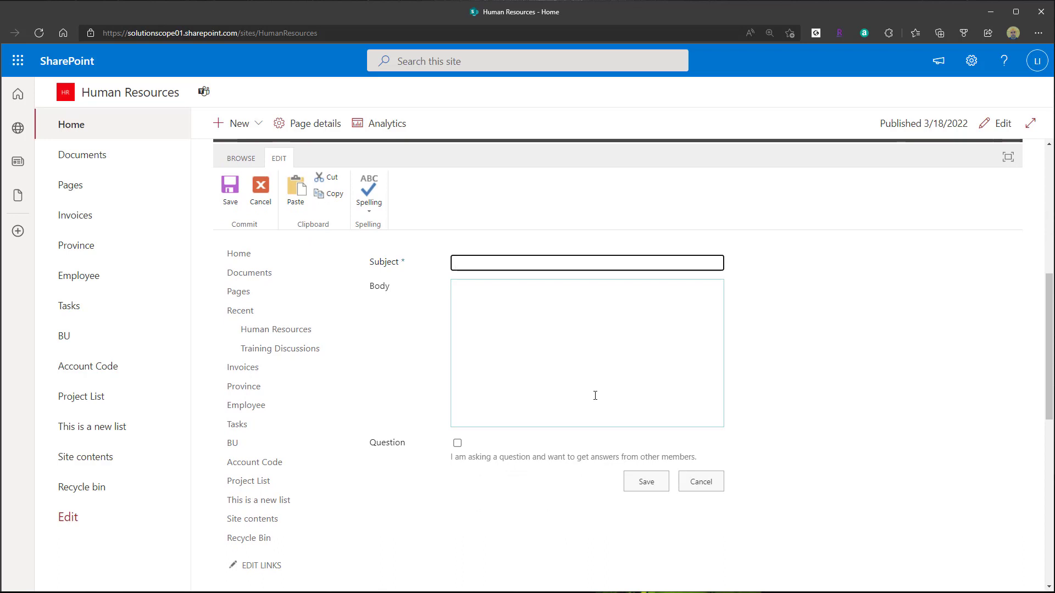
pyautogui.scroll(-1, 595, 396)
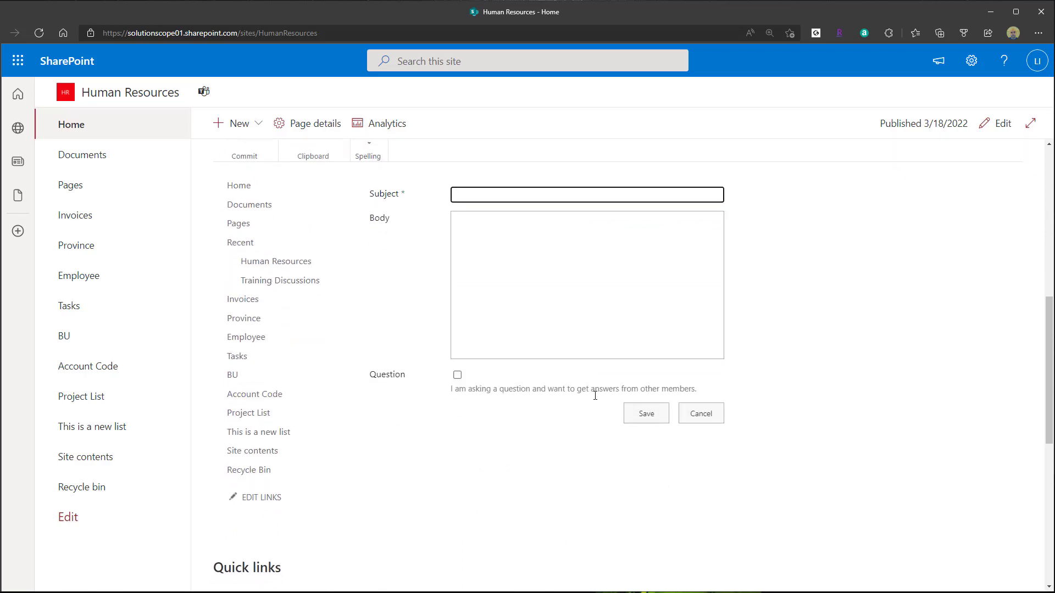
pyautogui.click(704, 415)
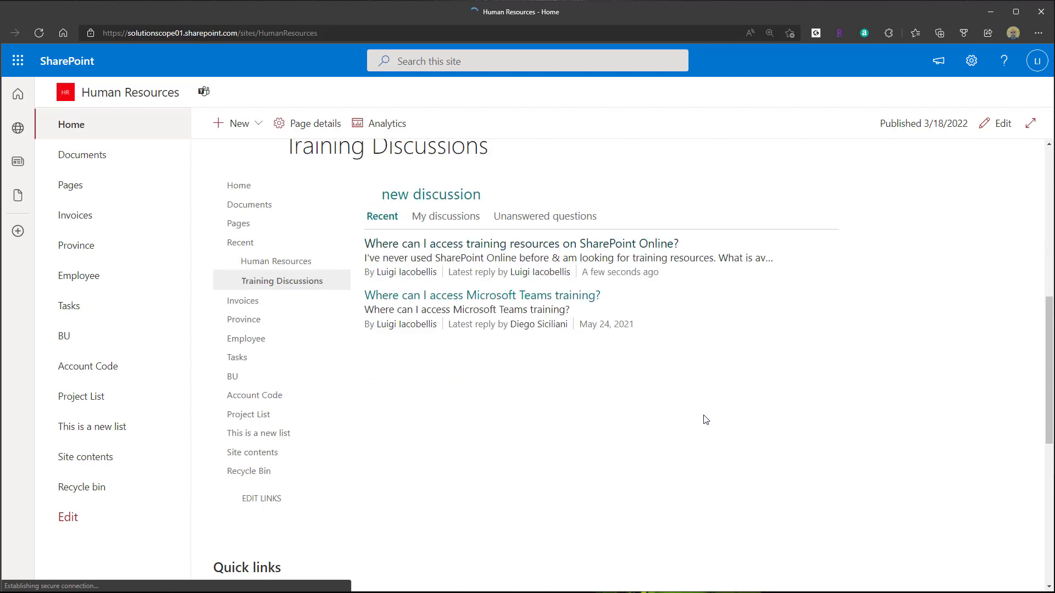
pyautogui.scroll(3, 706, 420)
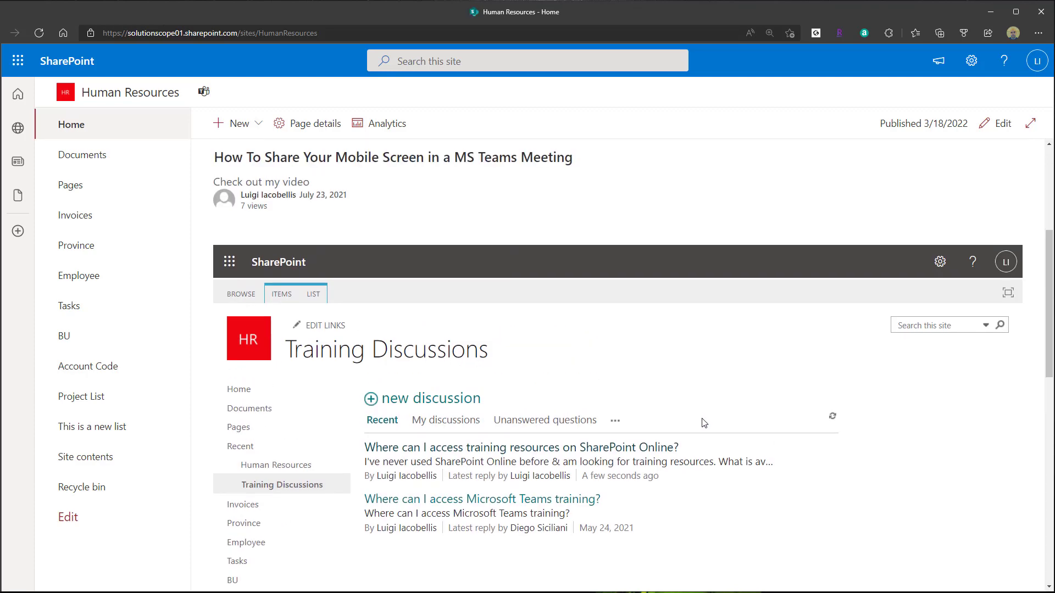
pyautogui.scroll(2, 704, 423)
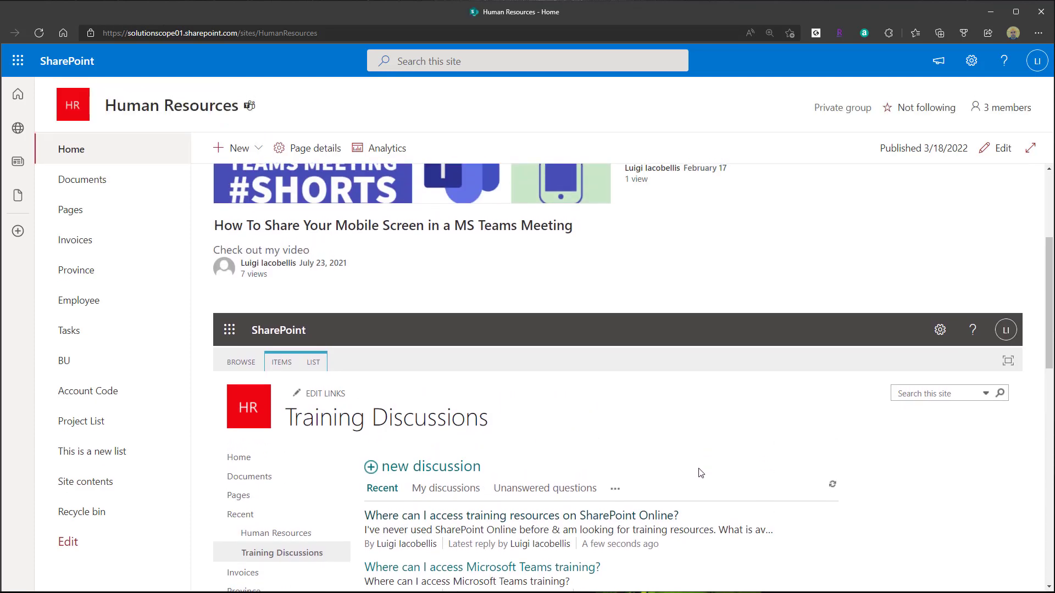